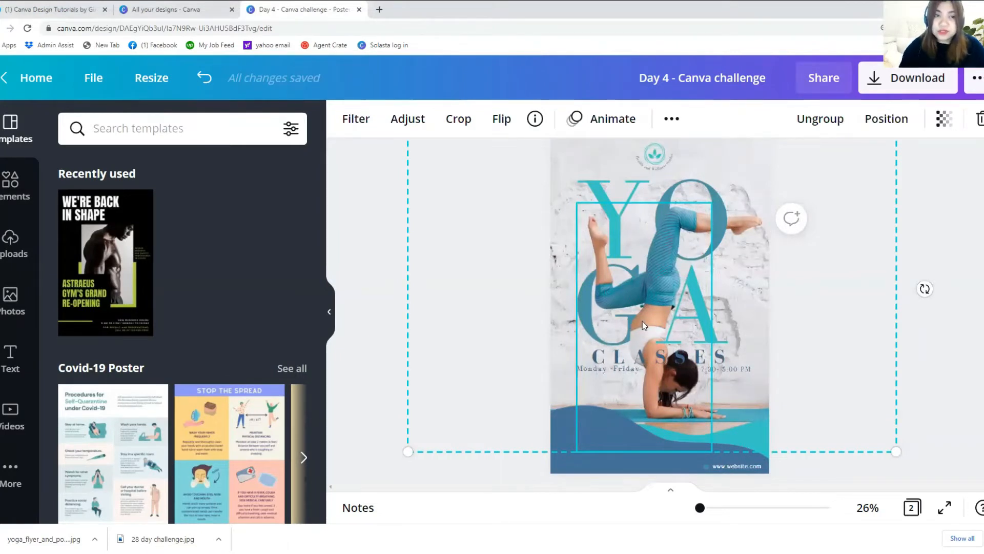
# Examine the finished yoga poster's photo, lettering and wave shapes on page 1, and compare it with the plain teal page 2
pyautogui.click(969, 261)
pyautogui.scroll(1, 800, 303)
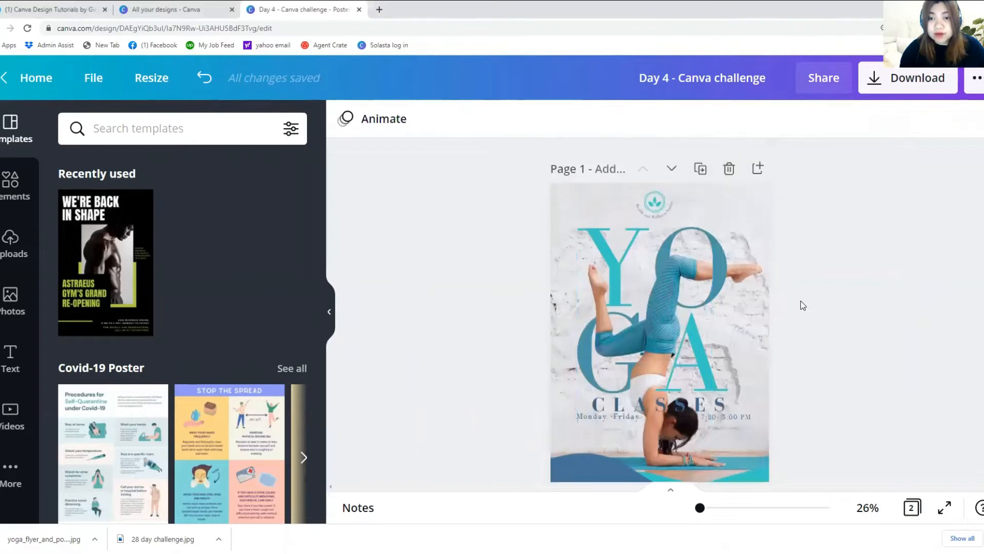
pyautogui.click(631, 263)
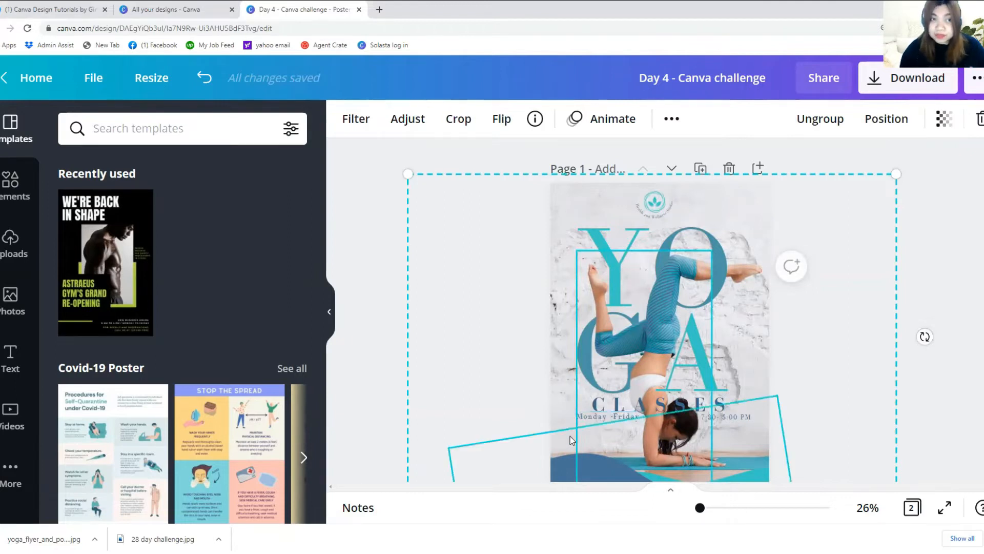
pyautogui.scroll(-2, 493, 381)
pyautogui.scroll(1, 494, 382)
pyautogui.scroll(1, 511, 387)
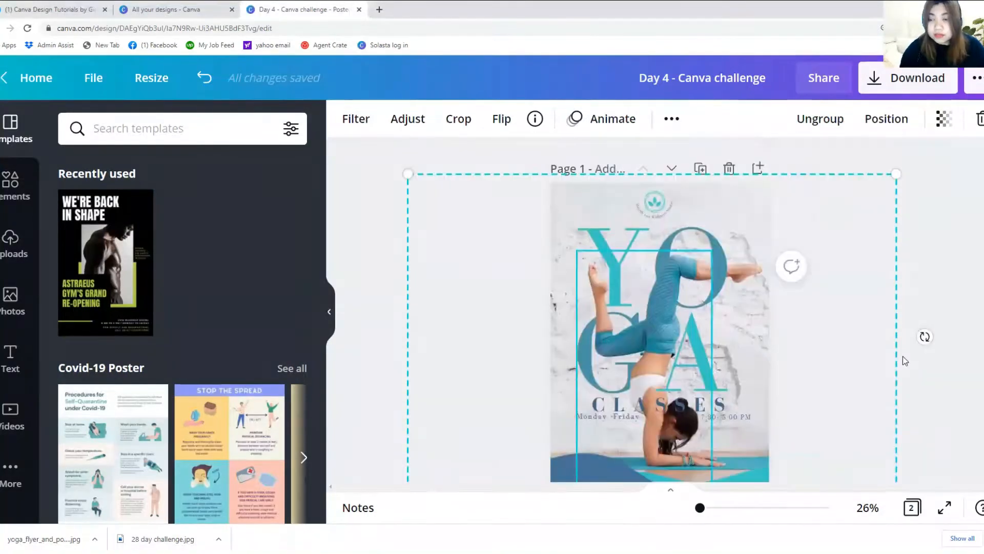
pyautogui.click(928, 372)
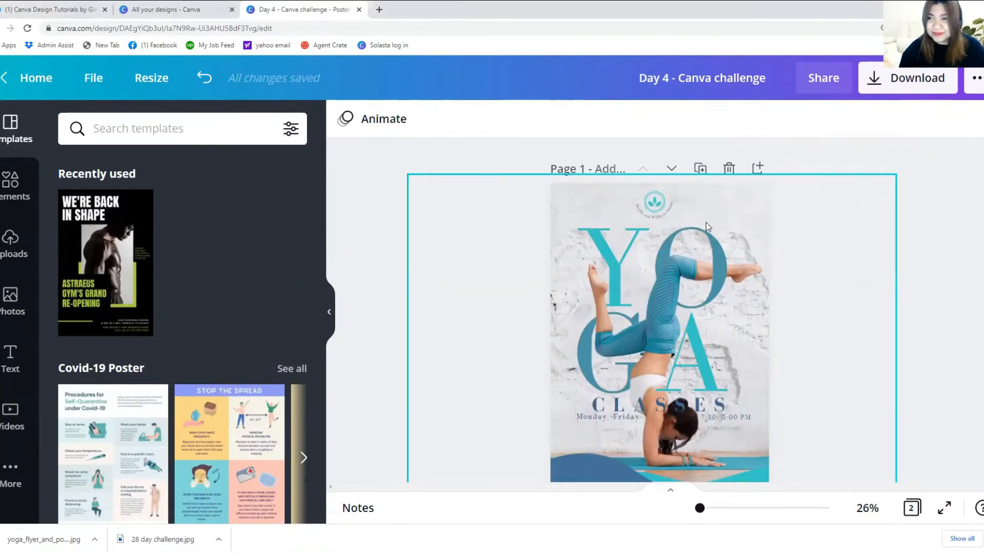
pyautogui.scroll(-7, 707, 227)
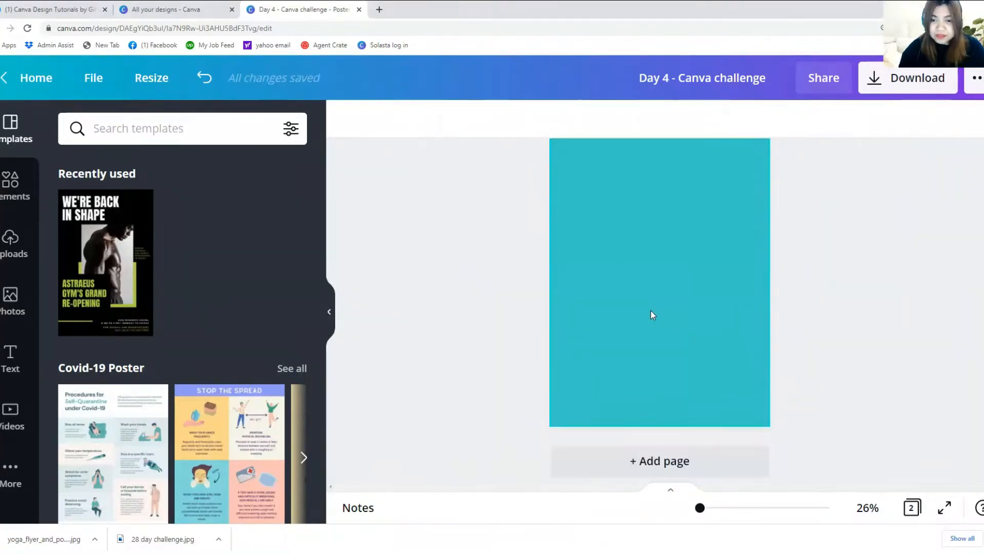
pyautogui.click(647, 310)
pyautogui.scroll(5, 734, 332)
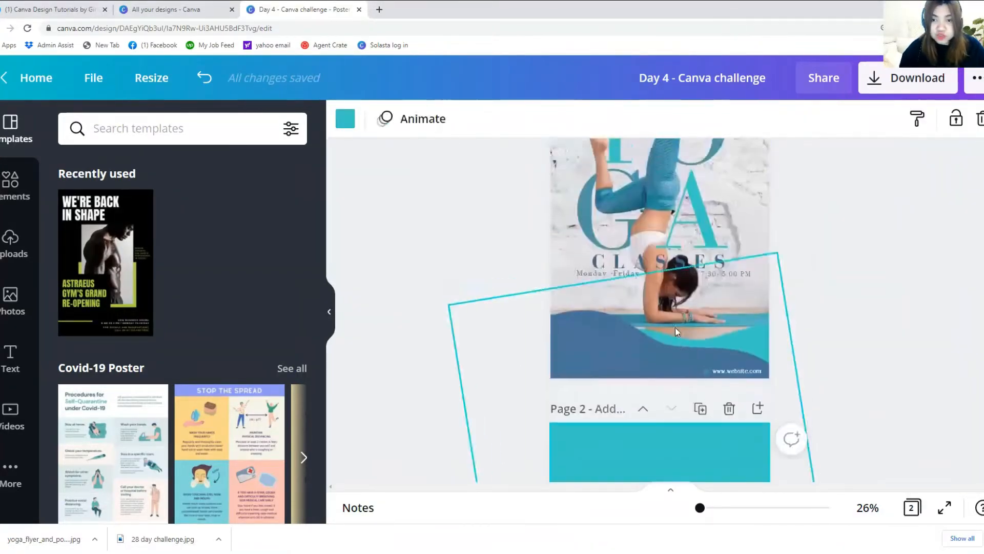
pyautogui.scroll(2, 675, 332)
pyautogui.click(570, 212)
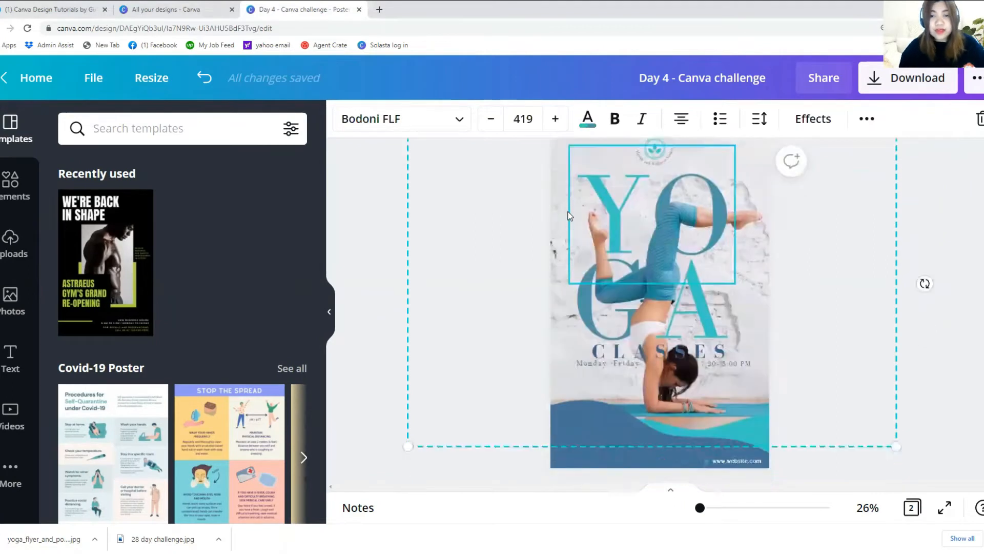
pyautogui.scroll(-7, 656, 348)
pyautogui.click(647, 347)
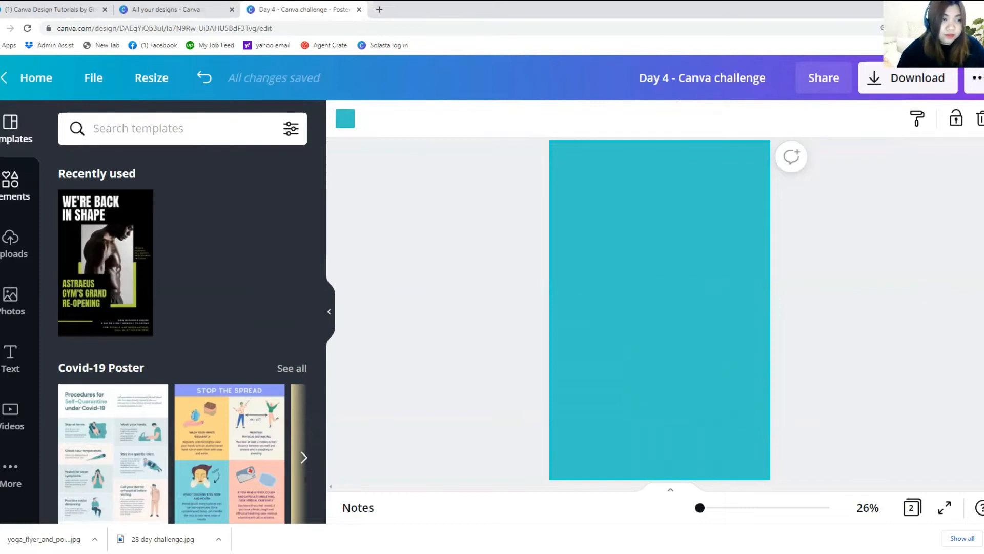
# Search the photo library for "yoga" and add the handstand photo of the woman in blue leggings to page 2
pyautogui.click(11, 185)
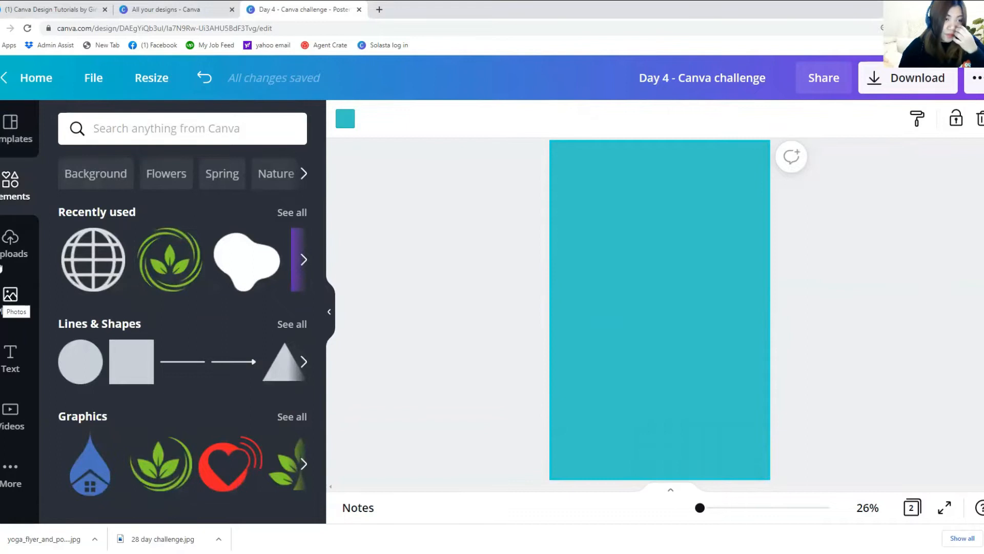
pyautogui.click(11, 297)
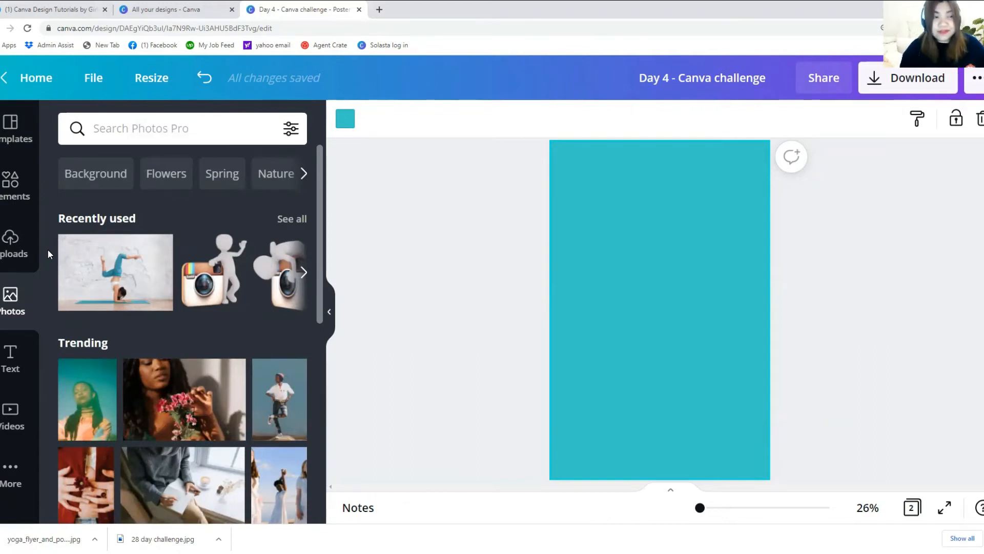
pyautogui.click(140, 127)
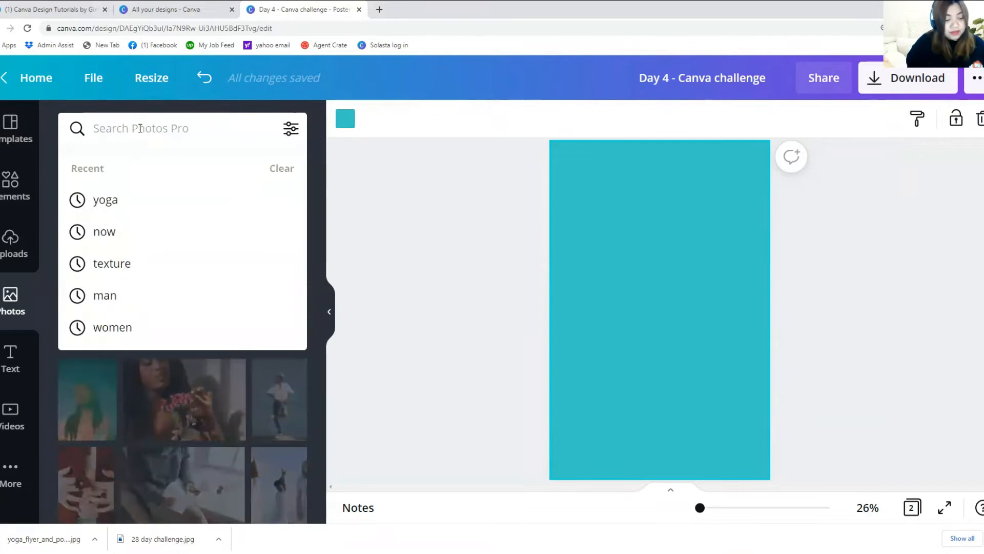
pyautogui.write('yoga')
pyautogui.press('Return')
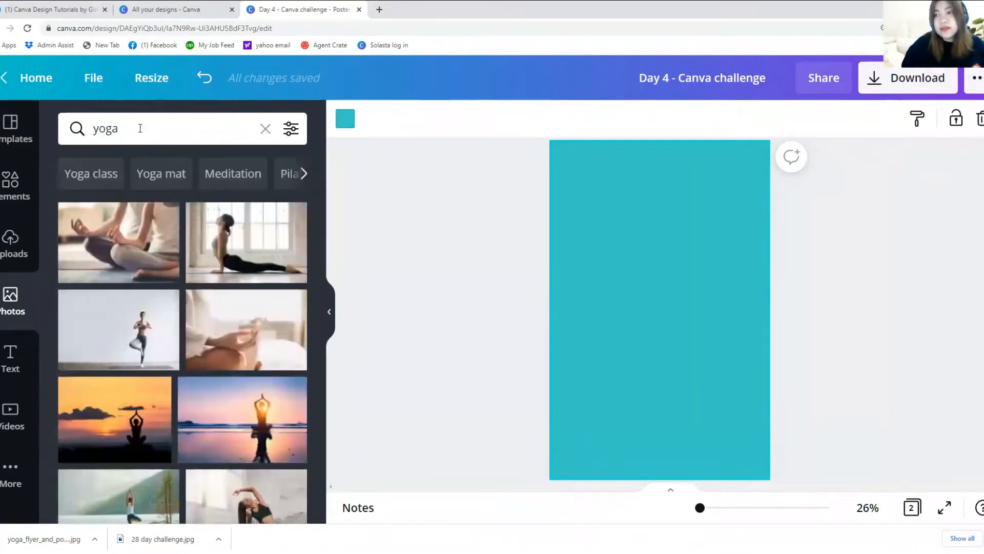
pyautogui.scroll(-5, 115, 341)
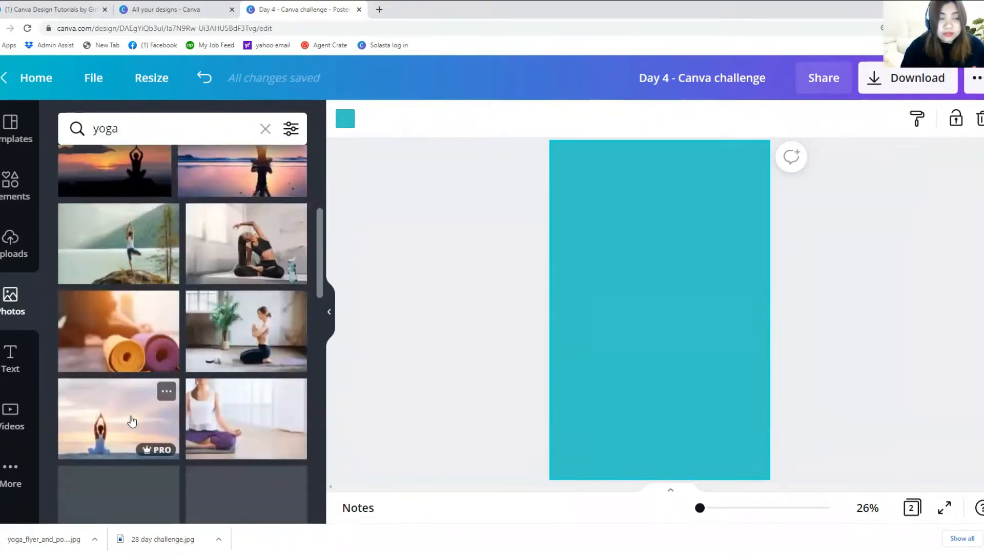
pyautogui.scroll(-3, 154, 400)
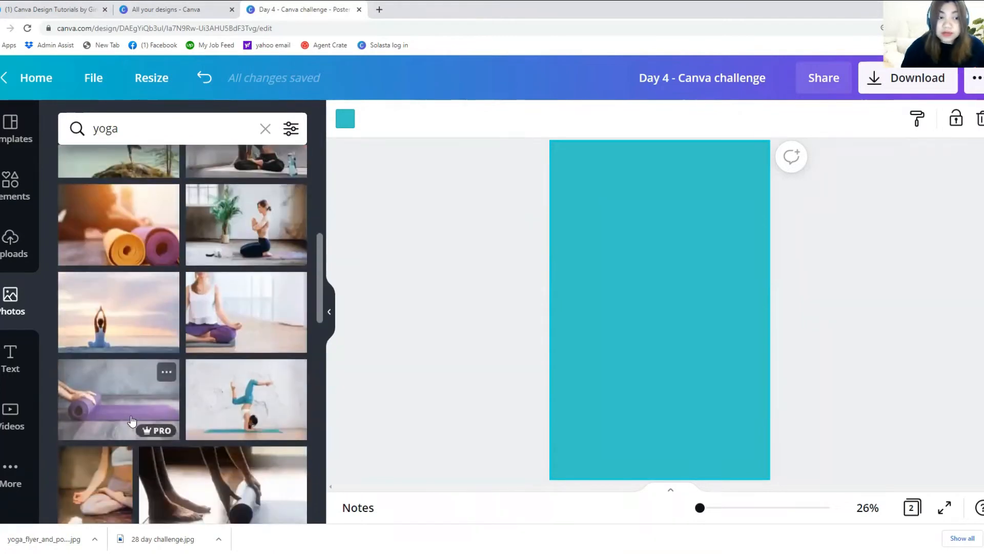
pyautogui.click(192, 378)
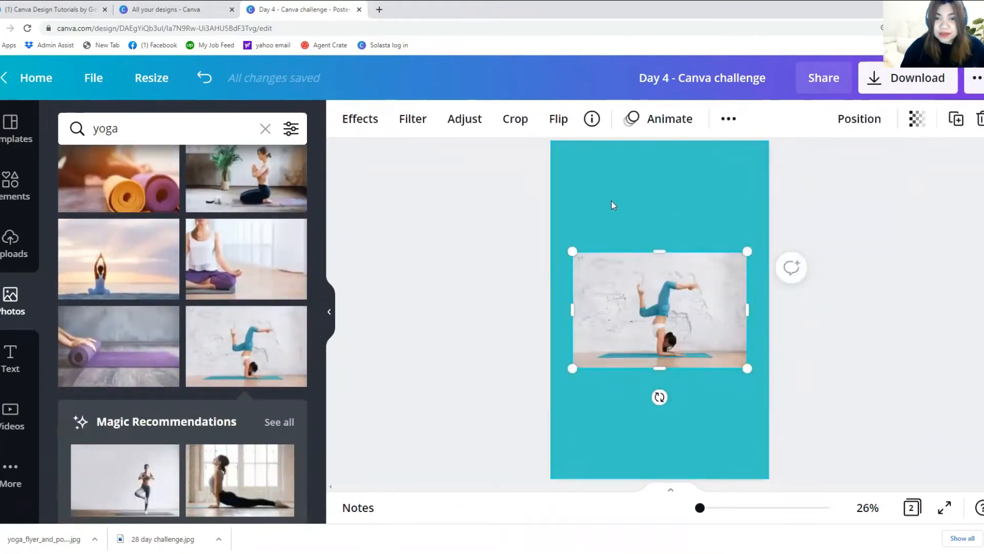
# Enlarge the handstand photo beyond page 2's width and move it up against the page's top edge
pyautogui.moveTo(569, 244); pyautogui.dragTo(422, 221)
pyautogui.scroll(1, 770, 243)
pyautogui.moveTo(748, 232); pyautogui.dragTo(835, 218)
pyautogui.scroll(-2, 700, 240)
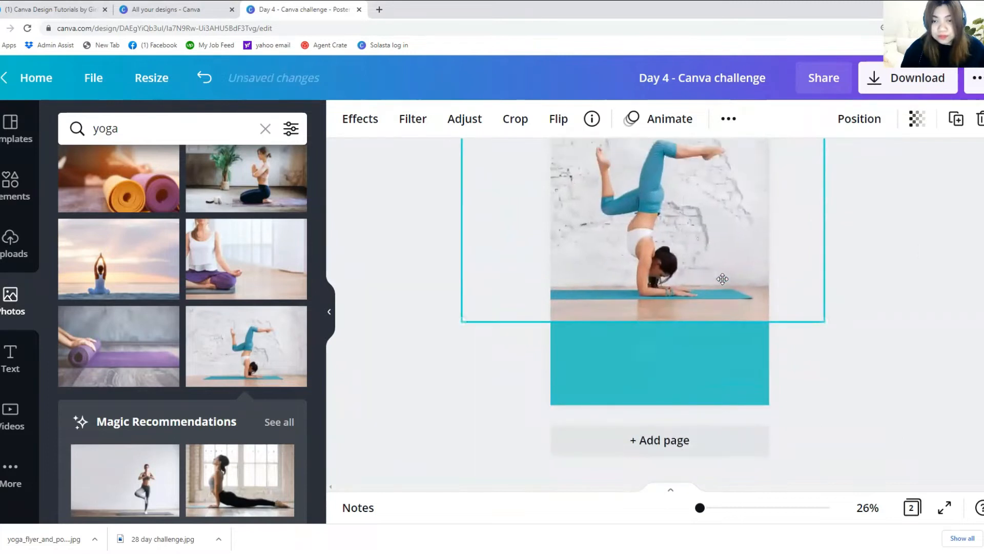
pyautogui.scroll(2, 723, 279)
pyautogui.moveTo(819, 432); pyautogui.dragTo(871, 453)
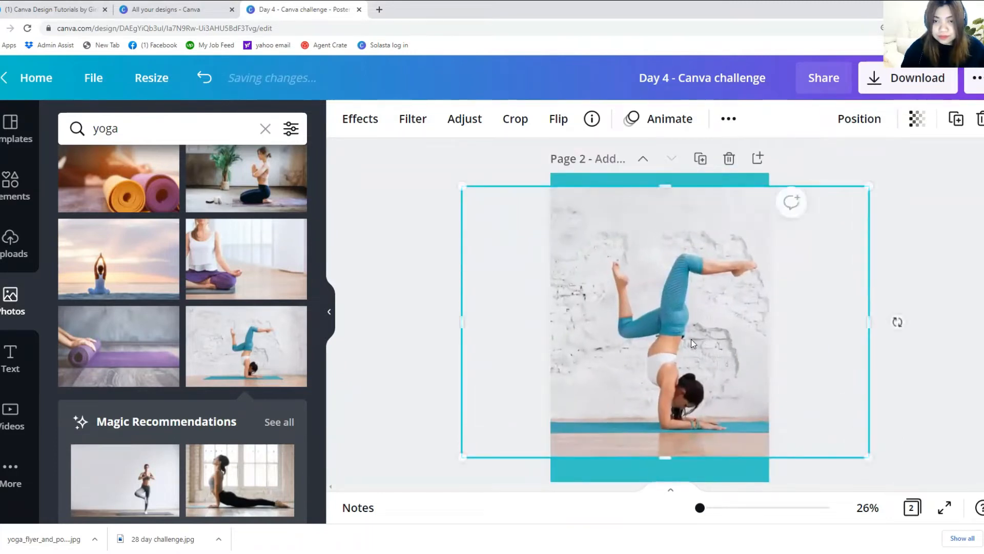
pyautogui.moveTo(700, 341); pyautogui.dragTo(682, 328)
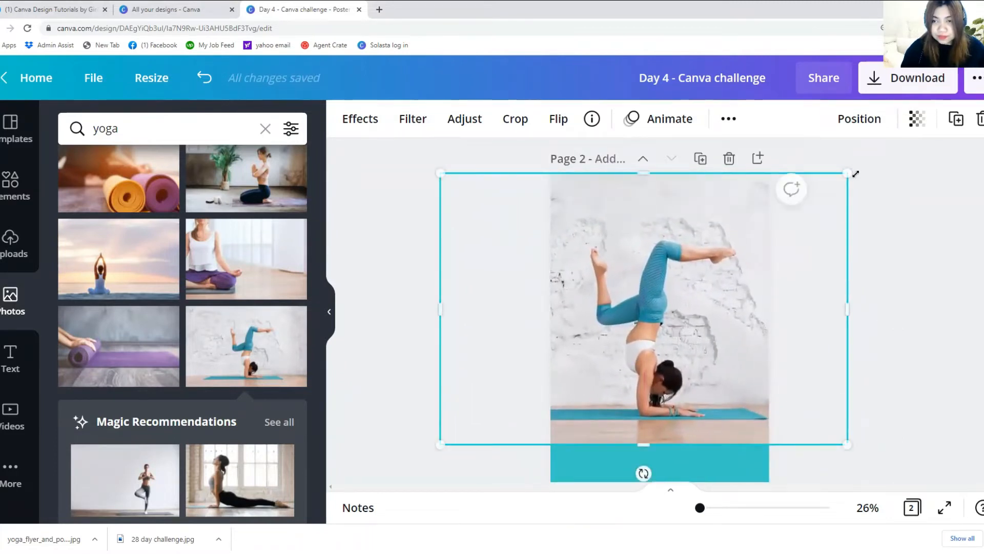
# Fine-tune the handstand photo's size and position so the woman is centred and a teal strip remains below it
pyautogui.moveTo(865, 172); pyautogui.dragTo(868, 170)
pyautogui.moveTo(795, 334); pyautogui.dragTo(794, 331)
pyautogui.click(881, 326)
pyautogui.scroll(-2, 799, 328)
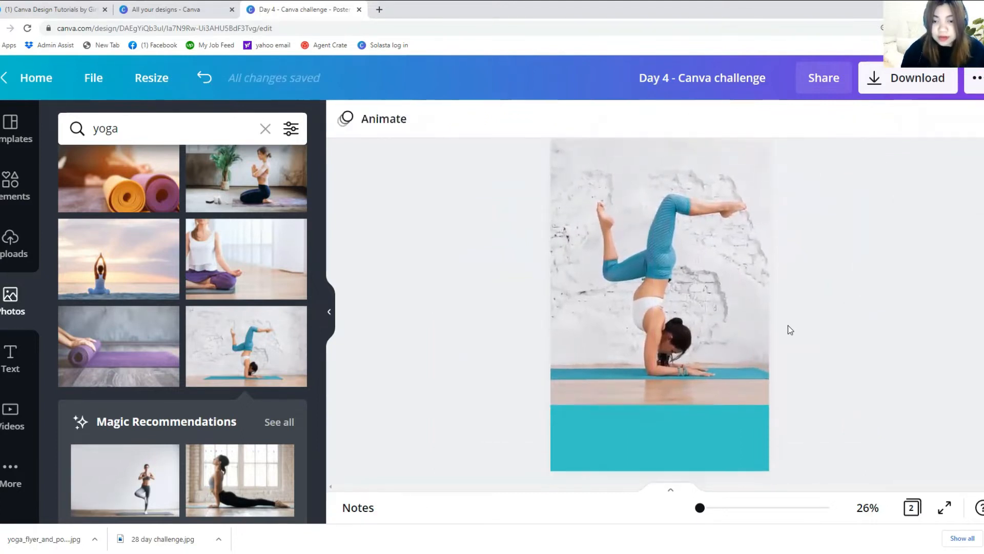
pyautogui.click(666, 353)
pyautogui.moveTo(438, 412); pyautogui.dragTo(441, 437)
pyautogui.moveTo(865, 441); pyautogui.dragTo(853, 437)
pyautogui.scroll(2, 803, 409)
pyautogui.moveTo(733, 407); pyautogui.dragTo(733, 409)
pyautogui.click(880, 404)
# Place a copy of page 1's YO lettering over the photo on page 2, and duplicate the photo on top of it
pyautogui.scroll(-3, 880, 405)
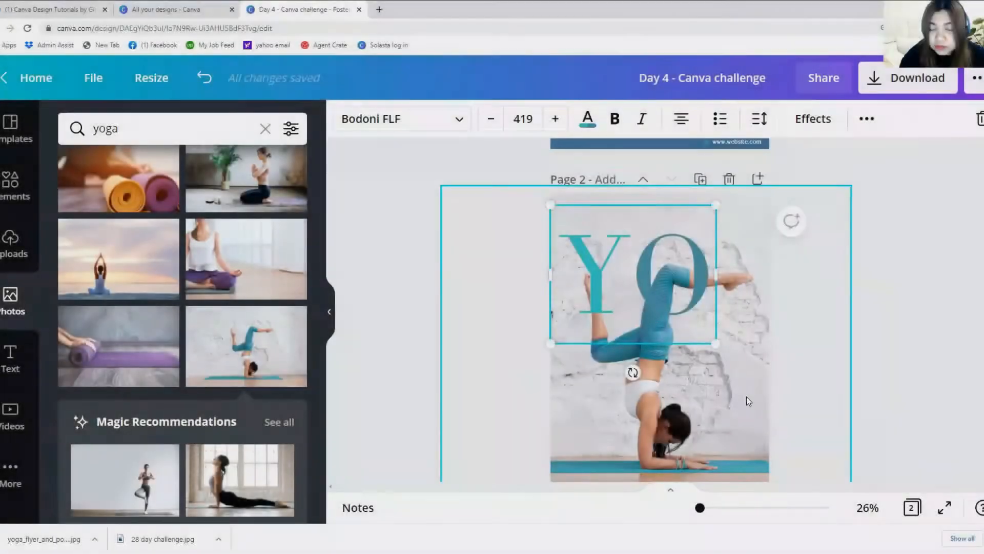
pyautogui.click(746, 395)
pyautogui.scroll(2, 682, 384)
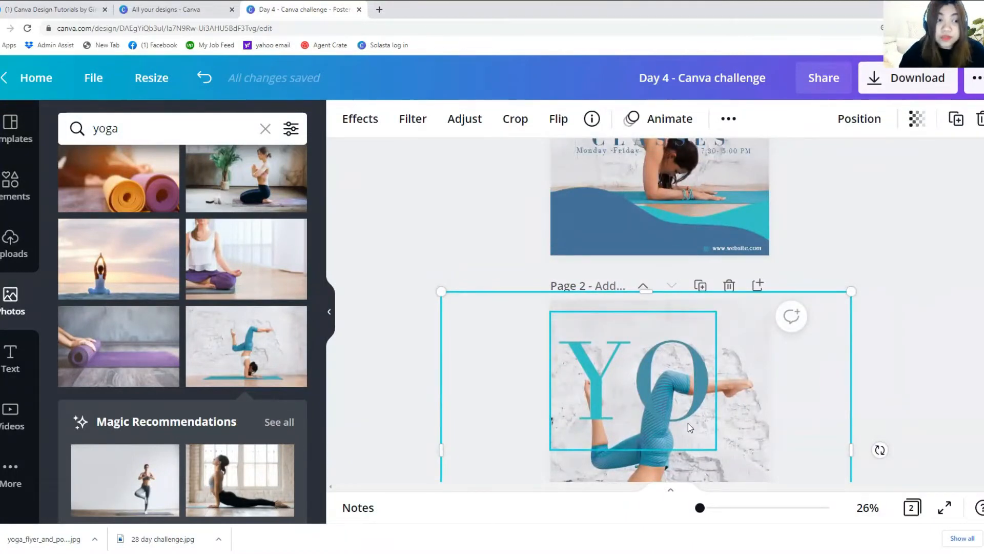
pyautogui.scroll(-2, 693, 383)
pyautogui.scroll(-2, 696, 385)
pyautogui.scroll(2, 731, 396)
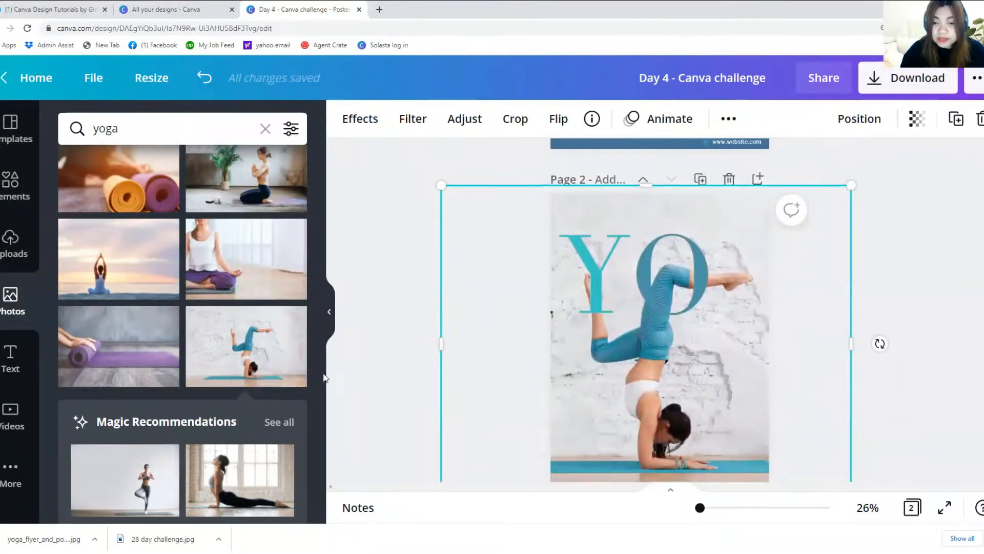
pyautogui.scroll(-2, 672, 395)
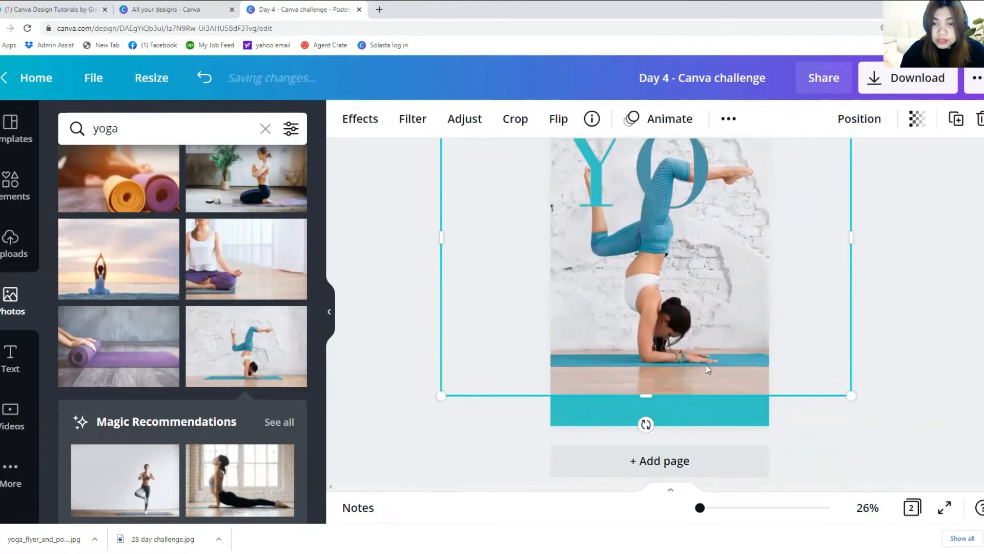
pyautogui.scroll(3, 665, 352)
pyautogui.hotkey('ctrl', 'z')
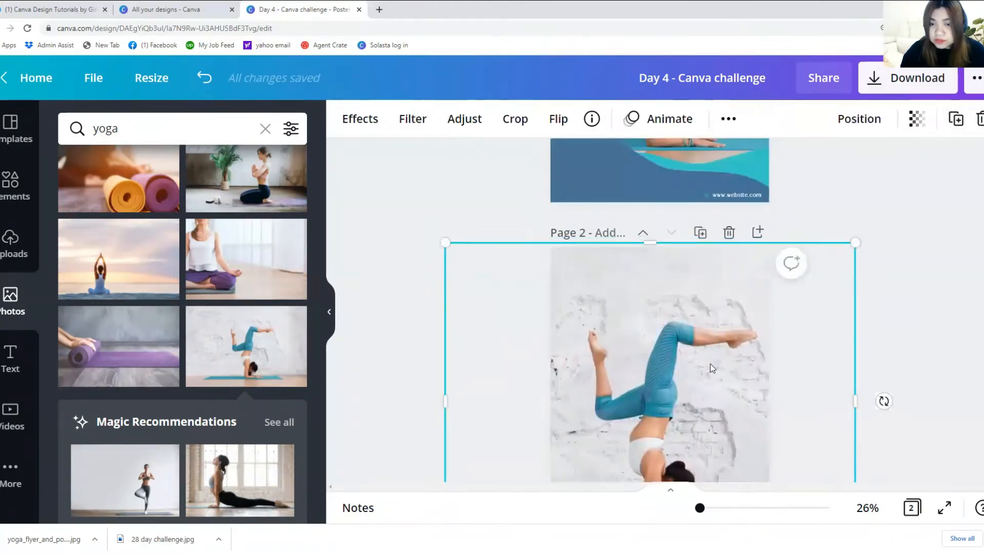
# Crop the duplicated photo on all four sides so it closely frames the woman doing the handstand
pyautogui.moveTo(650, 241); pyautogui.dragTo(662, 306)
pyautogui.moveTo(439, 400); pyautogui.dragTo(578, 401)
pyautogui.scroll(-2, 718, 358)
pyautogui.moveTo(851, 336); pyautogui.dragTo(755, 338)
pyautogui.moveTo(678, 447)
pyautogui.mouseDown()
pyautogui.moveTo(678, 417)
pyautogui.moveTo(678, 427)
pyautogui.mouseUp()
# Apply Background Remover to the cropped photo copy and move the cutout aside from the original figure
pyautogui.click(361, 118)
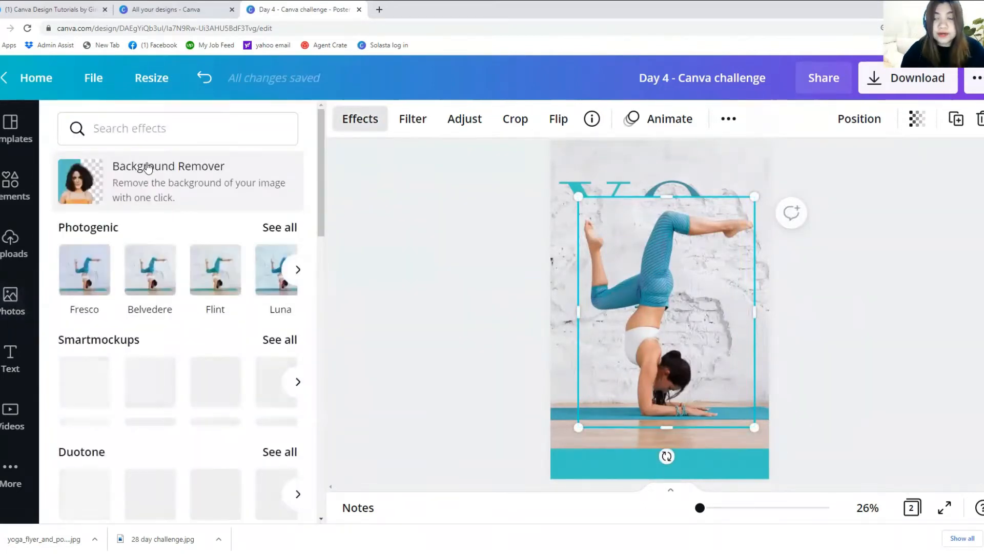
pyautogui.click(147, 184)
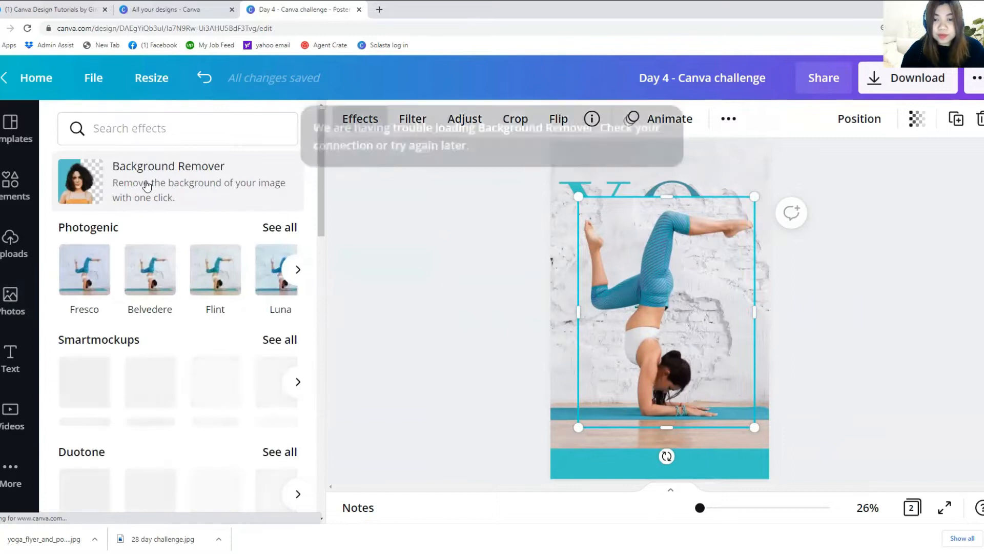
pyautogui.click(202, 190)
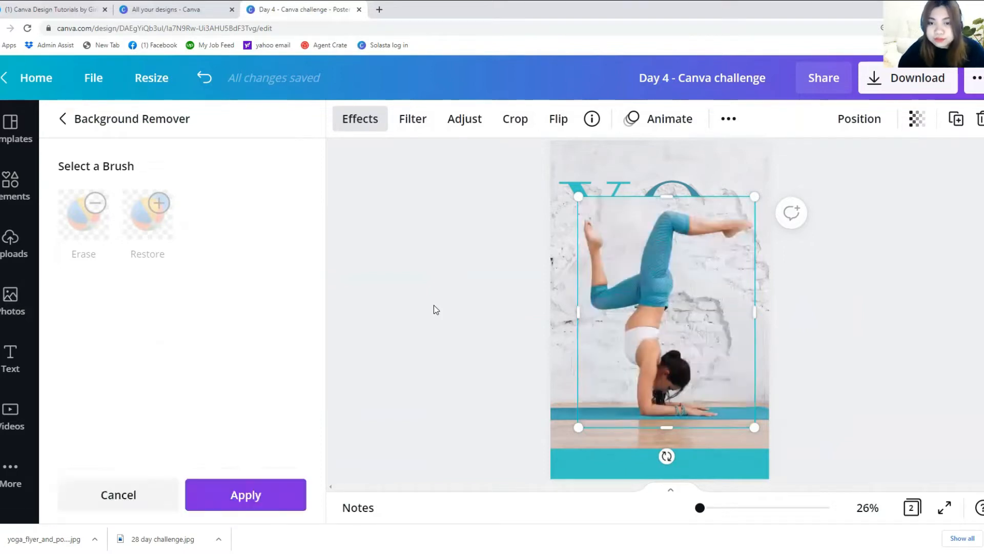
pyautogui.moveTo(642, 328); pyautogui.dragTo(533, 314)
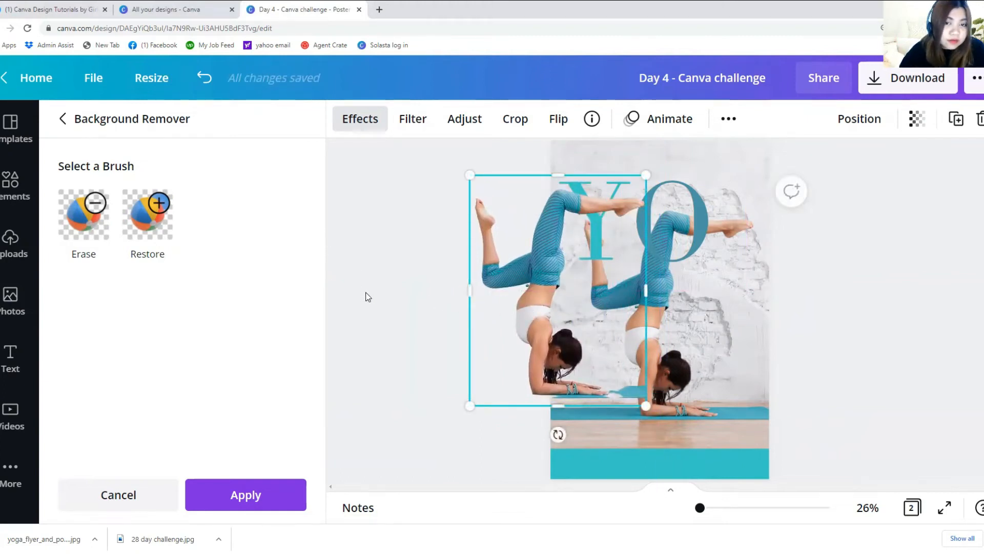
# Erase the leftover yoga mat beneath the woman's arms with the Erase brush at size 11, and align the cutout over the original figure
pyautogui.click(89, 238)
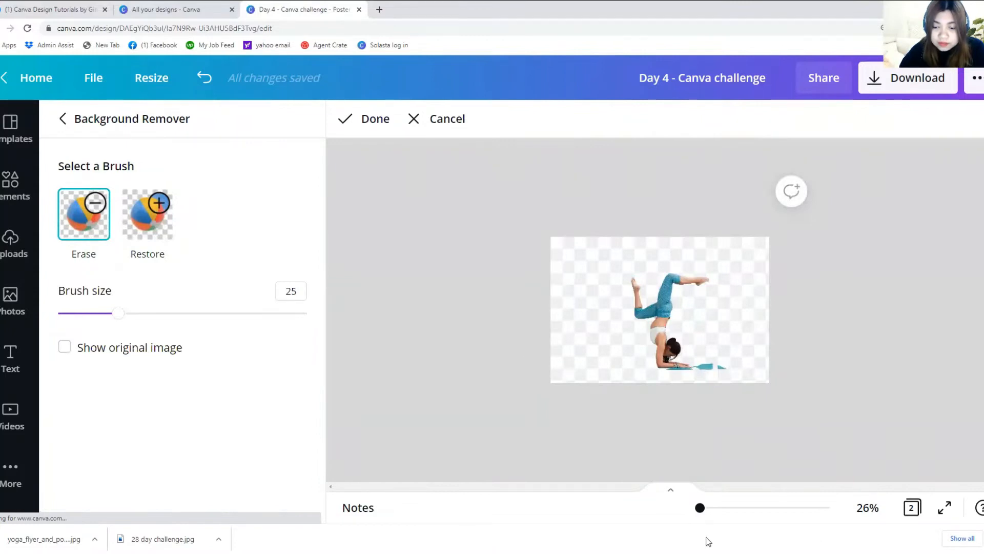
pyautogui.scroll(5, 708, 541)
pyautogui.scroll(-2, 708, 541)
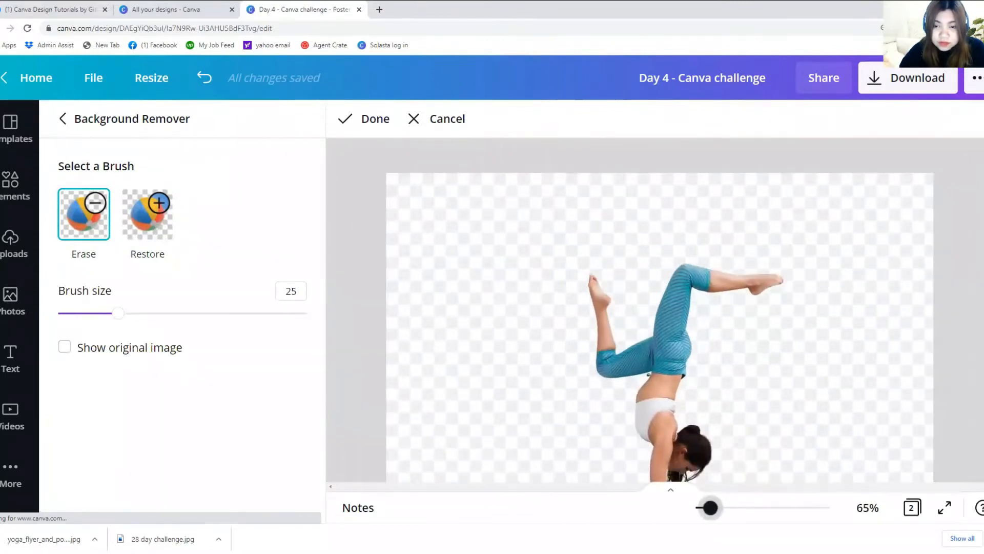
pyautogui.moveTo(809, 361)
pyautogui.mouseDown()
pyautogui.moveTo(810, 315)
pyautogui.moveTo(821, 309)
pyautogui.moveTo(813, 289)
pyautogui.moveTo(780, 315)
pyautogui.mouseUp()
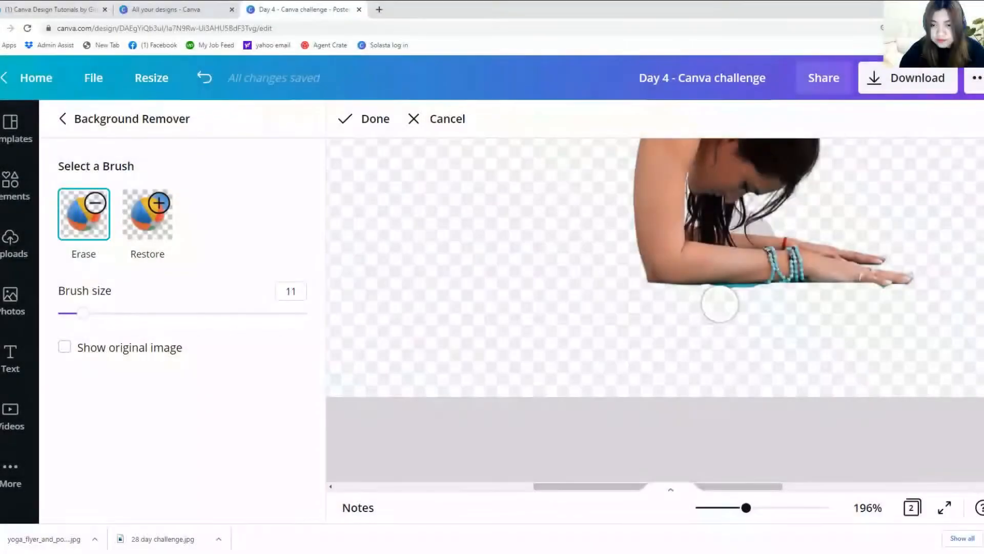
pyautogui.moveTo(729, 305)
pyautogui.mouseDown()
pyautogui.moveTo(751, 301)
pyautogui.moveTo(717, 302)
pyautogui.moveTo(751, 302)
pyautogui.mouseUp()
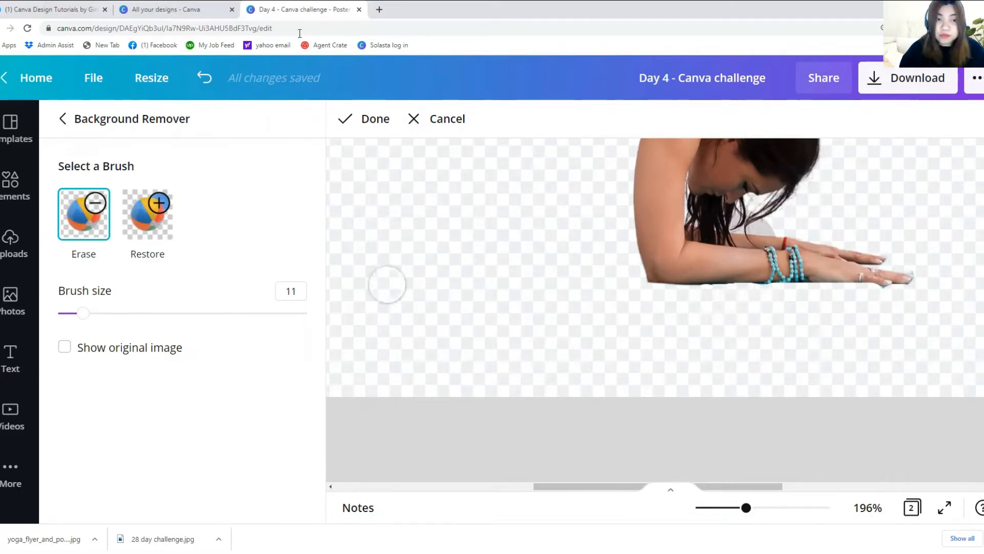
pyautogui.click(350, 123)
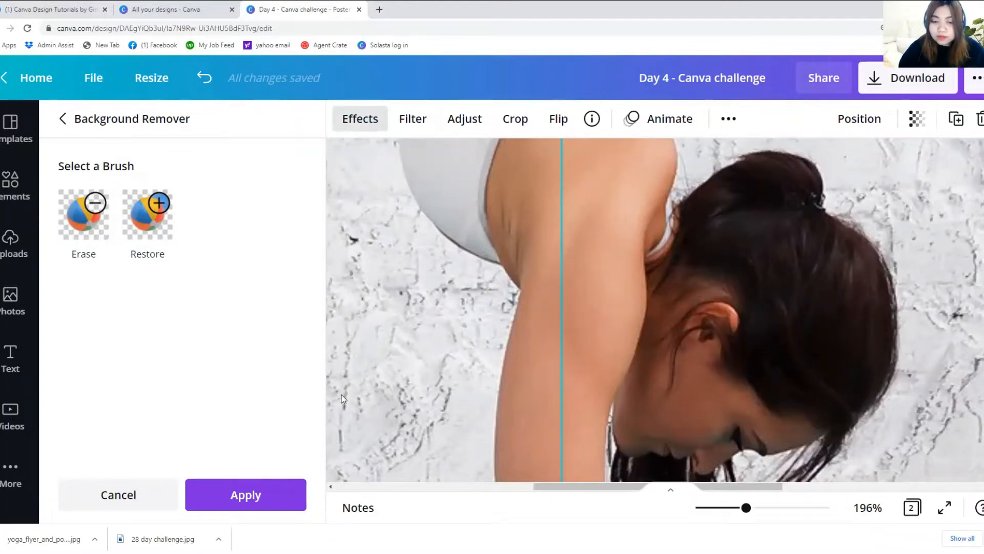
pyautogui.scroll(-10, 668, 478)
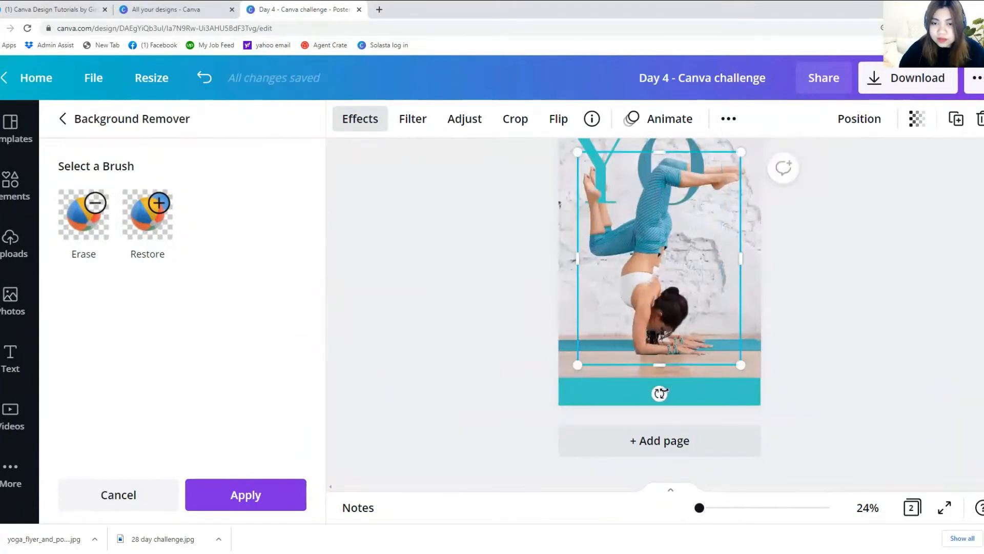
pyautogui.scroll(1, 645, 367)
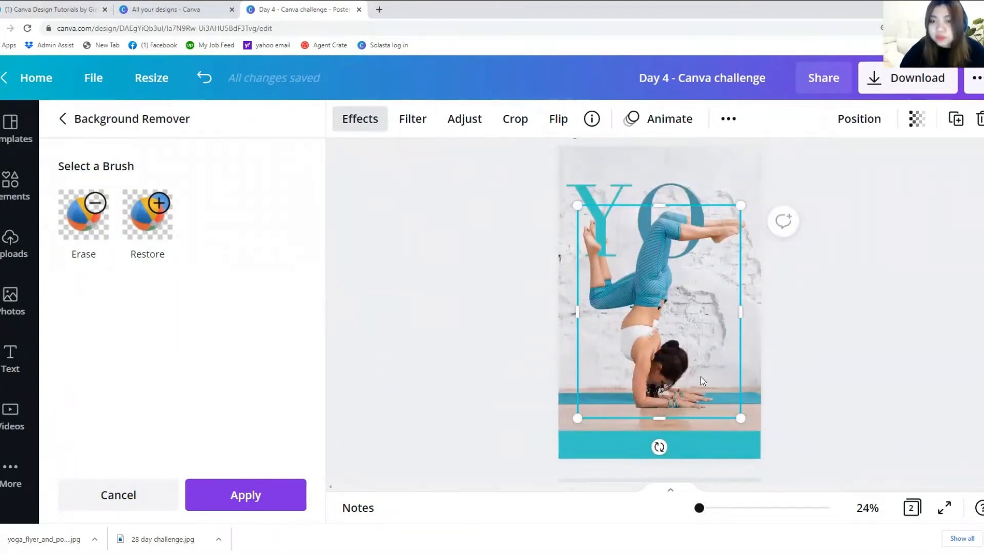
# Fine-tune the woman cutout's position in small nudges so it exactly overlays the figure in the background photo
pyautogui.moveTo(627, 312); pyautogui.dragTo(635, 306)
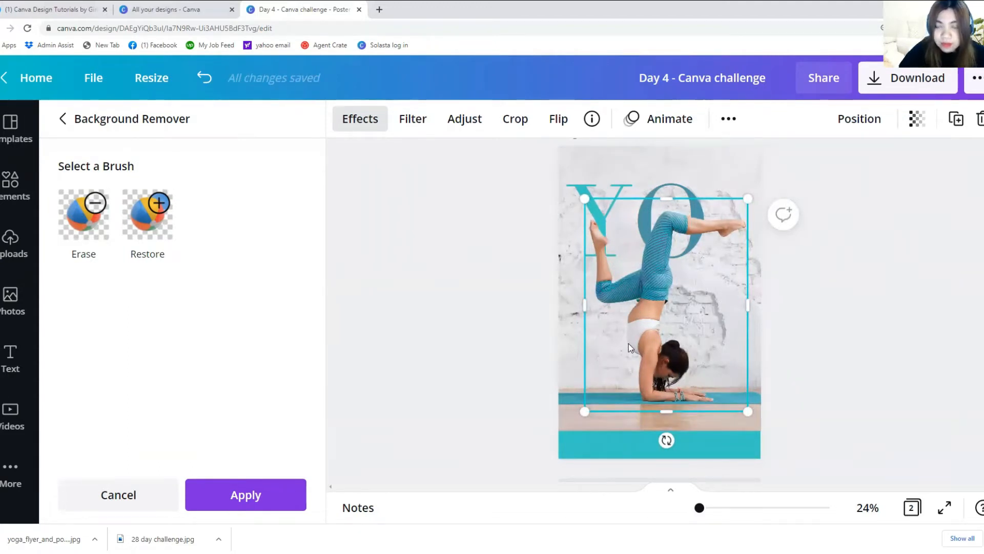
pyautogui.moveTo(628, 347); pyautogui.dragTo(628, 346)
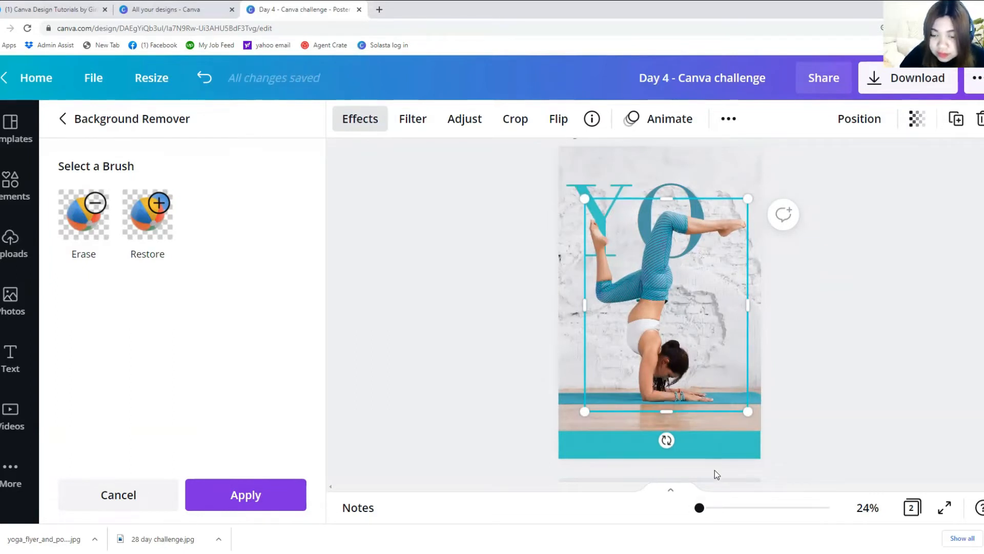
pyautogui.scroll(3, 715, 470)
pyautogui.scroll(-1, 664, 418)
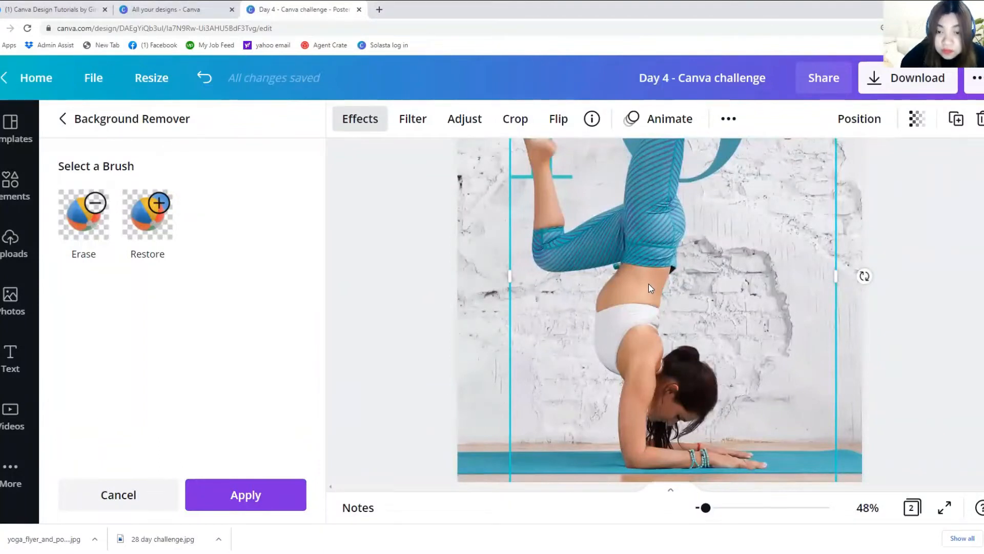
pyautogui.press('Left')
pyautogui.scroll(3, 656, 285)
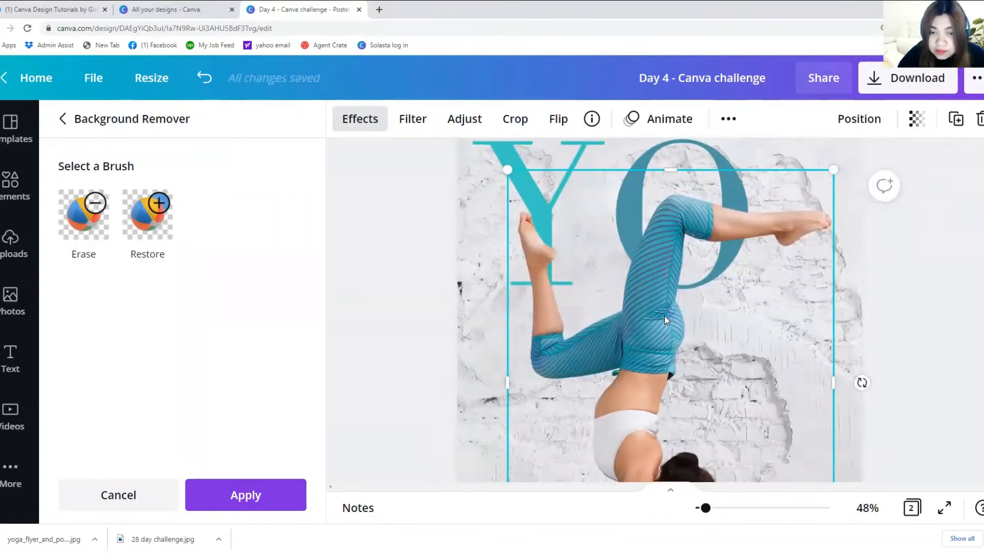
pyautogui.hotkey('shift', 'Right')
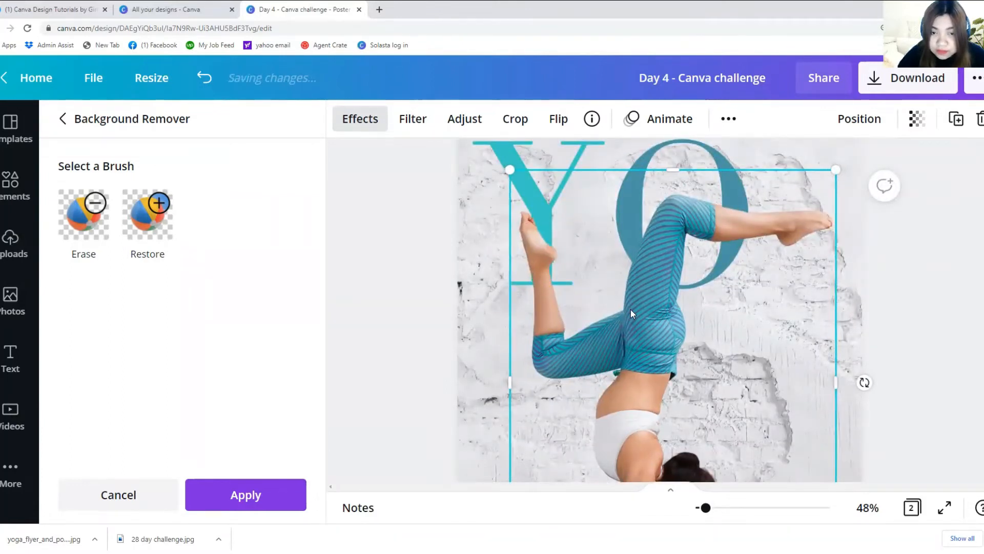
pyautogui.hotkey('shift', 'Up')
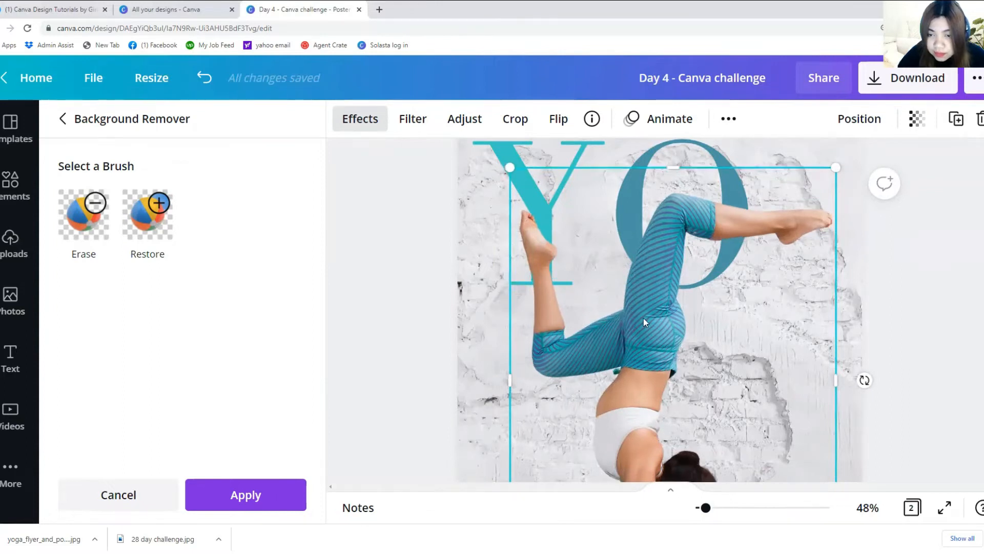
pyautogui.hotkey('shift', 'Down')
pyautogui.scroll(-1, 796, 309)
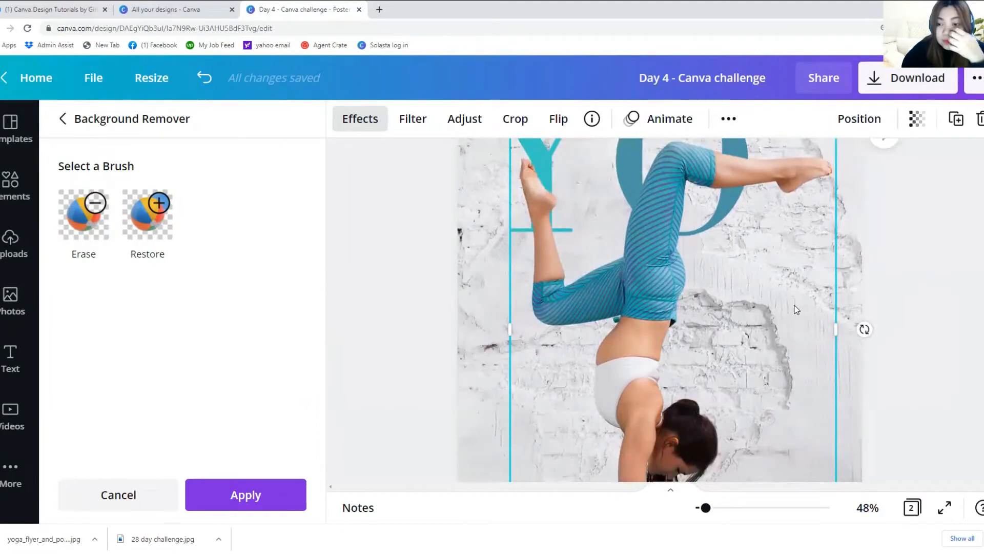
pyautogui.scroll(2, 813, 326)
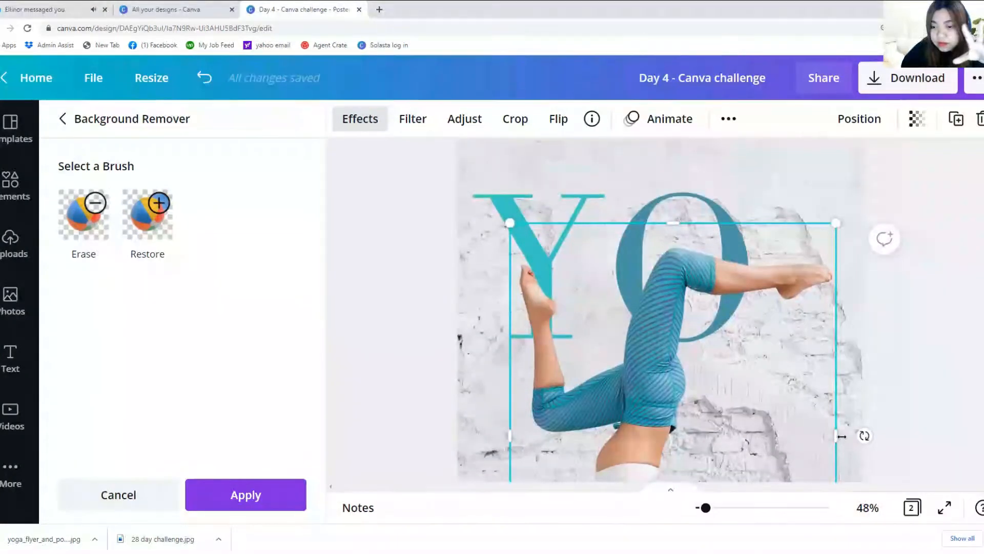
# Crop the cutout's right side so the O overlaps the extended leg, and close the unrelated messaging tab
pyautogui.moveTo(827, 435); pyautogui.dragTo(729, 431)
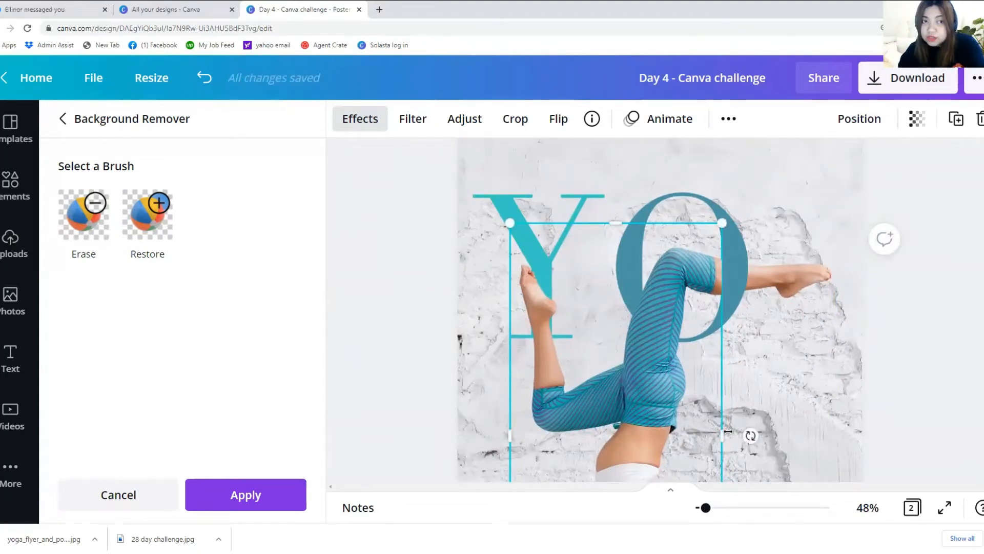
pyautogui.click(785, 411)
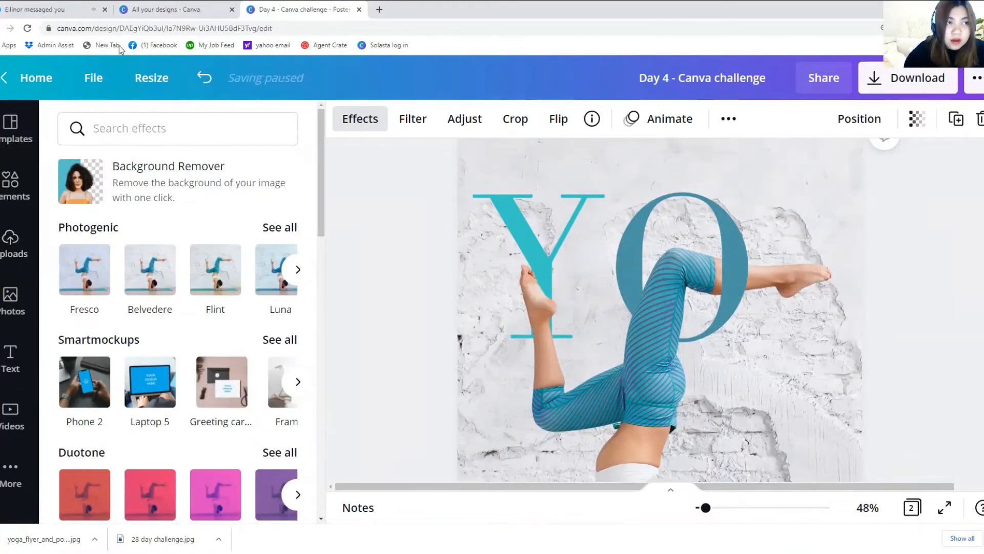
pyautogui.click(105, 9)
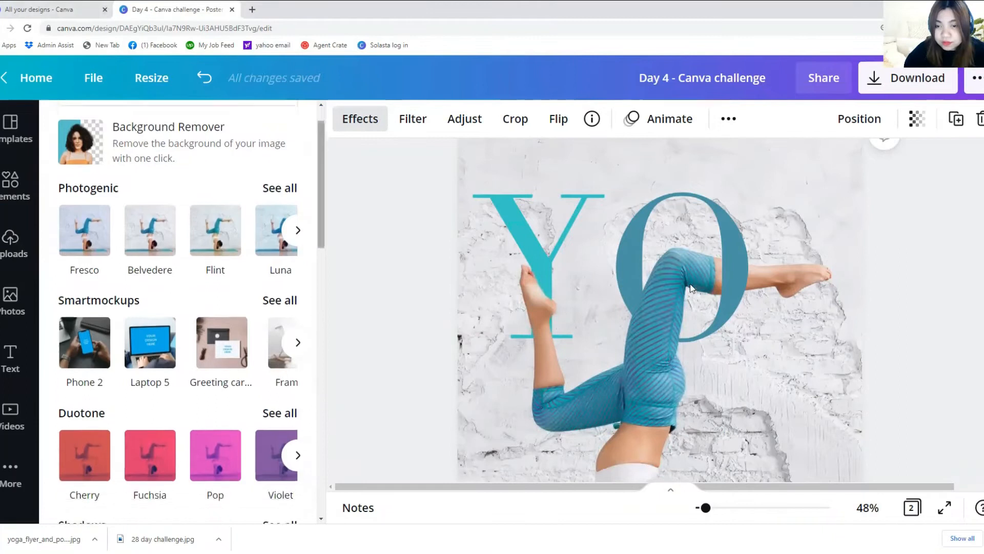
# Duplicate the YO lettering on page 2 and move the copy directly below the original
pyautogui.scroll(-2, 690, 284)
pyautogui.scroll(2, 723, 311)
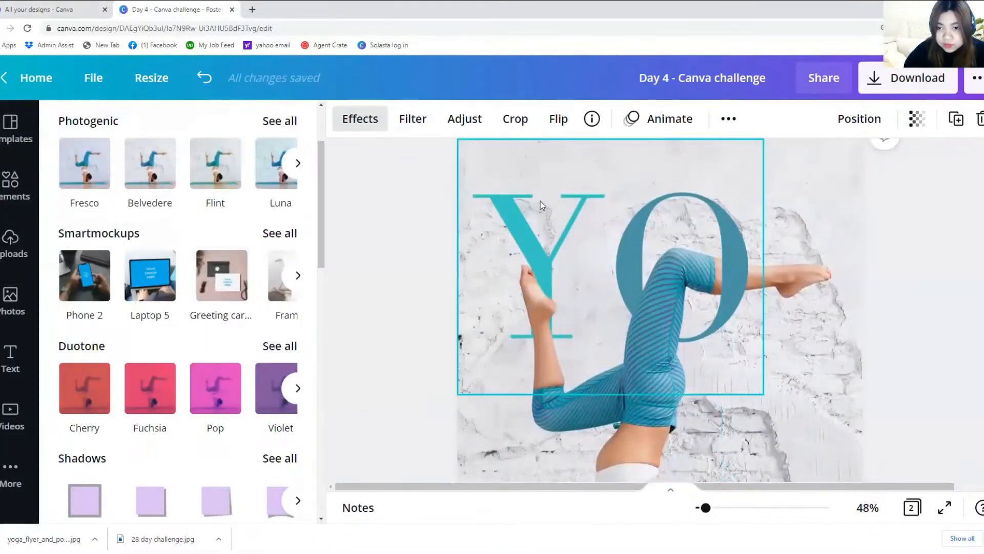
pyautogui.click(540, 201)
pyautogui.click(540, 200)
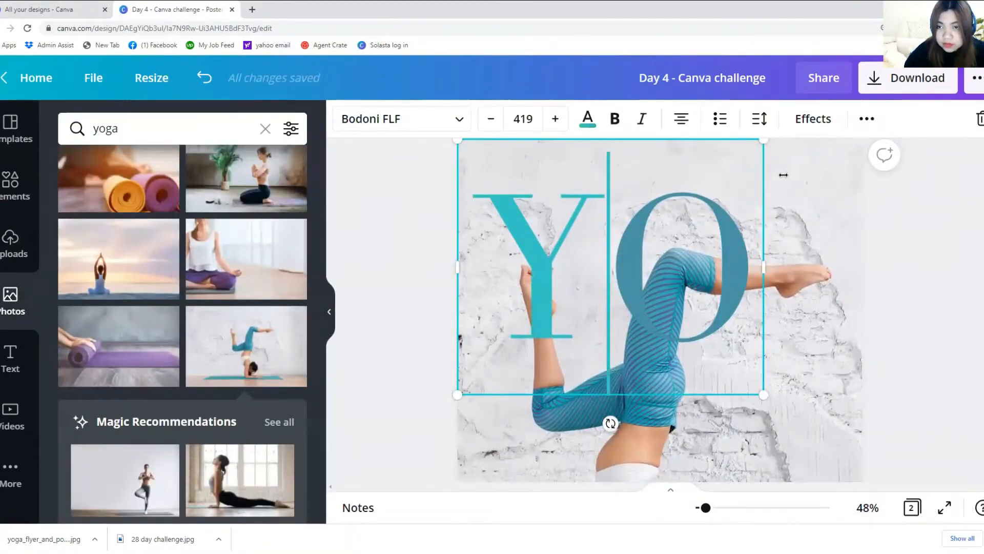
pyautogui.click(823, 218)
pyautogui.scroll(-2, 762, 213)
pyautogui.scroll(2, 663, 202)
pyautogui.click(661, 201)
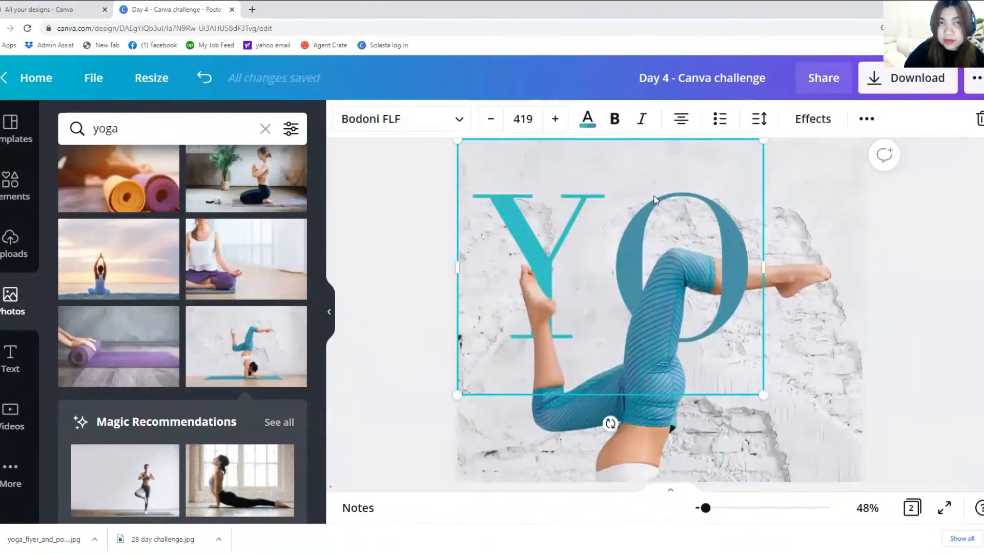
pyautogui.click(867, 120)
pyautogui.click(859, 159)
pyautogui.moveTo(626, 325); pyautogui.dragTo(653, 405)
pyautogui.scroll(-3, 653, 405)
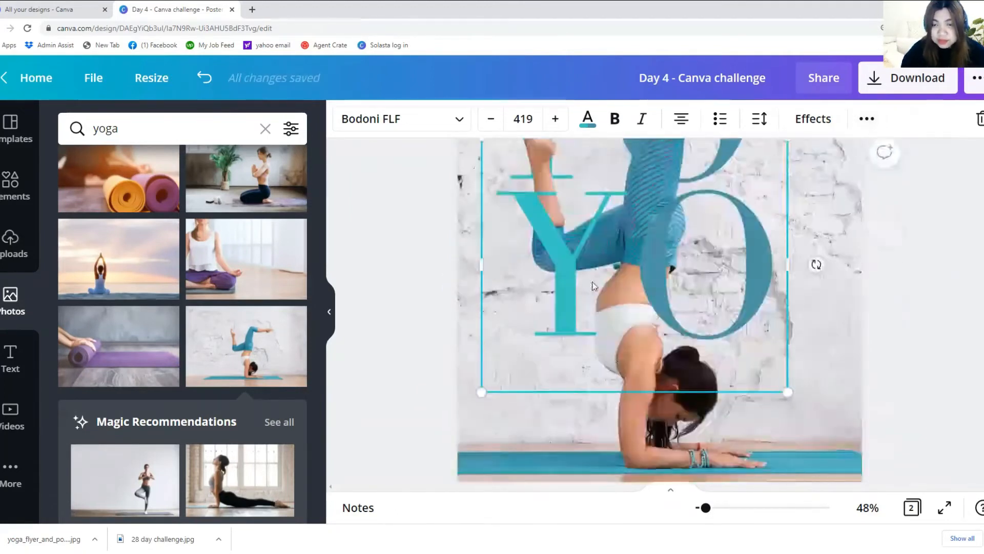
# Replace the text of the lower YO copy with GA
pyautogui.doubleClick(593, 281)
pyautogui.write('GA')
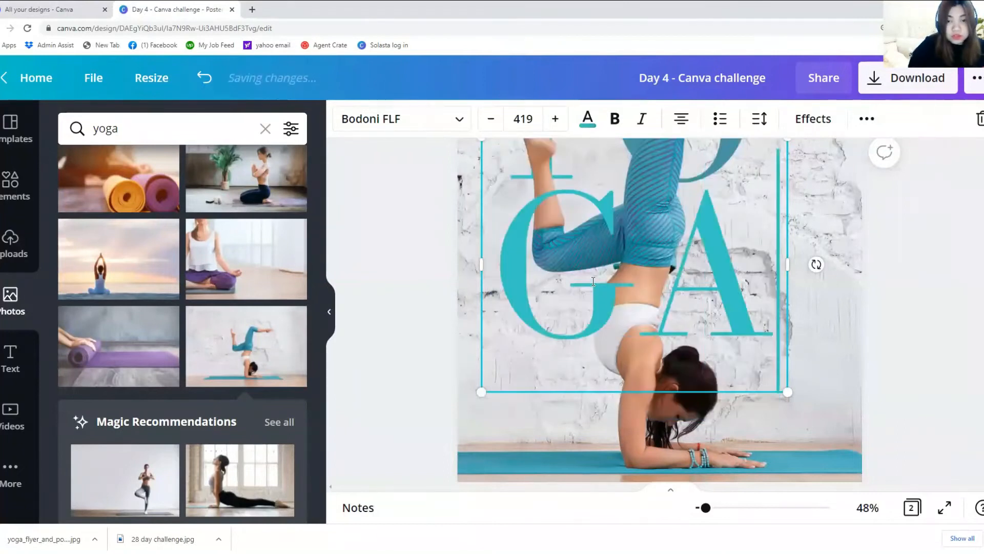
pyautogui.scroll(1, 593, 282)
pyautogui.scroll(2, 593, 281)
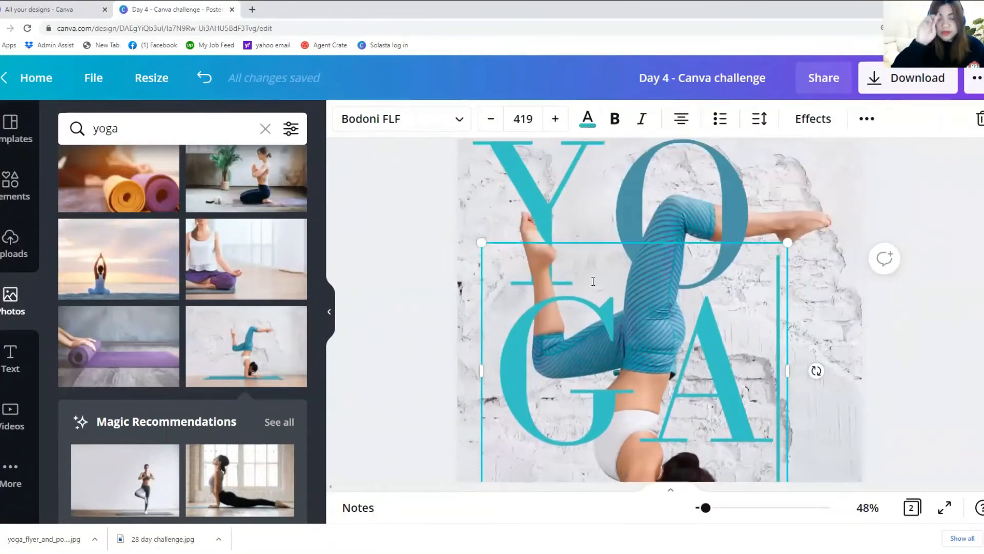
# Recolor only the letter G in the GA text with the muted teal-blue document color used for the O
pyautogui.click(626, 351)
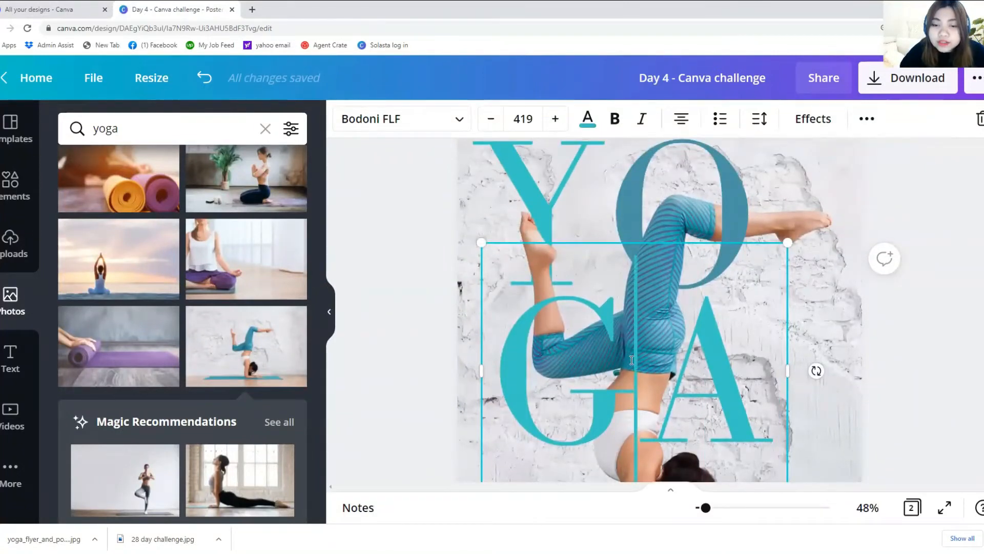
pyautogui.moveTo(616, 361); pyautogui.dragTo(529, 358)
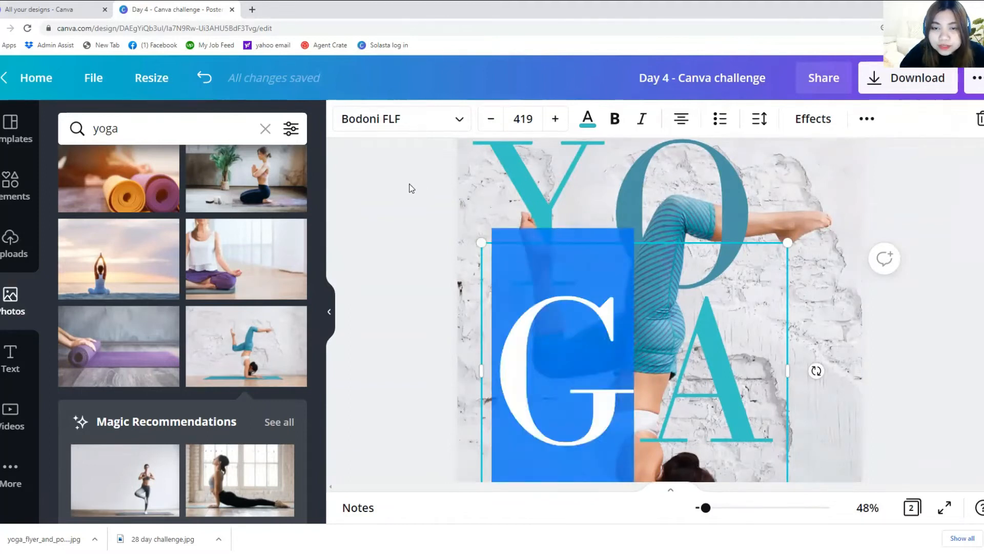
pyautogui.click(588, 119)
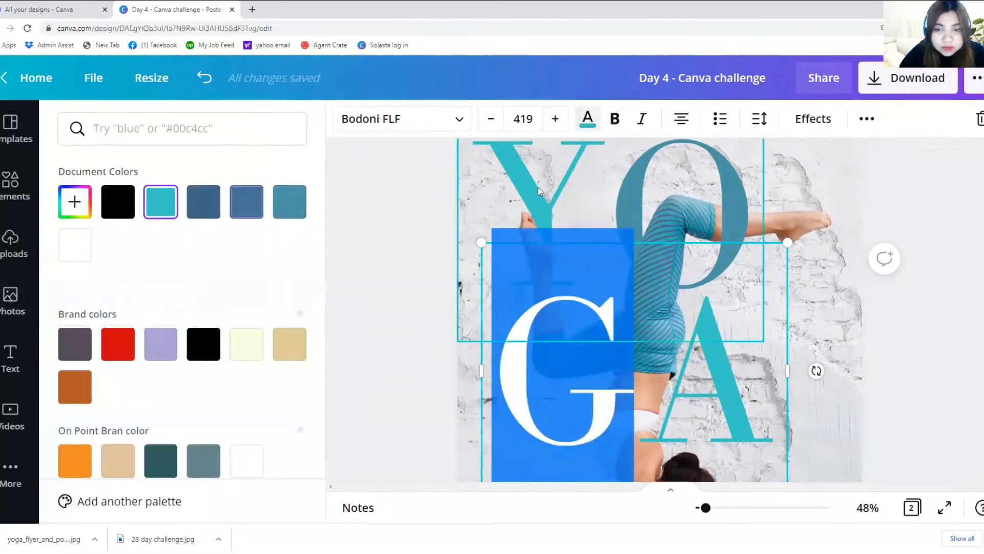
pyautogui.click(297, 207)
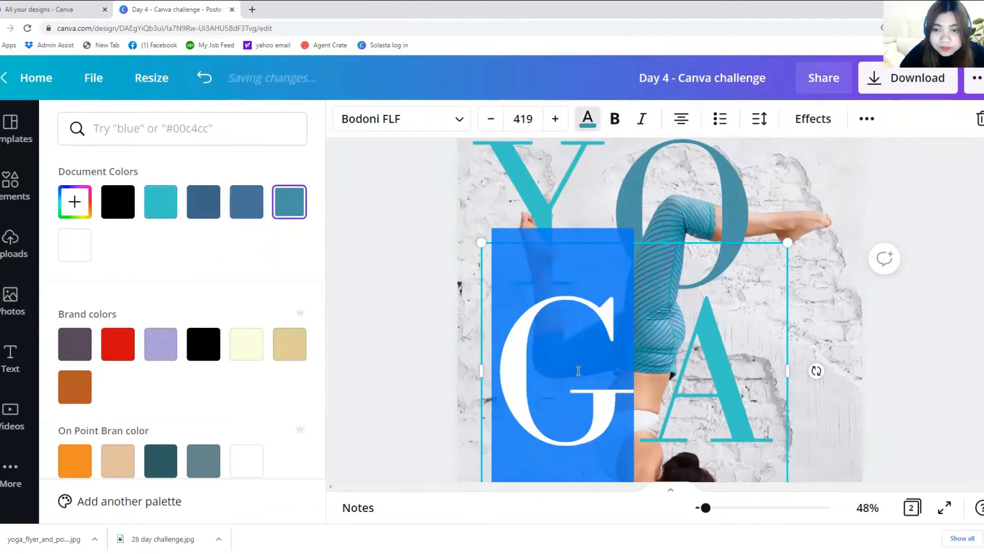
pyautogui.click(841, 336)
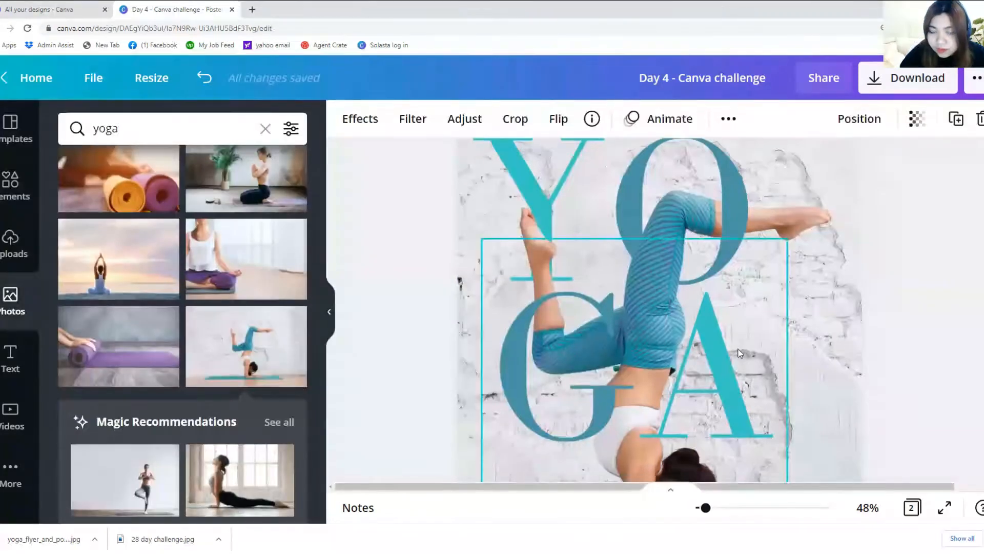
# Duplicate the GA lettering and place the copy lower on the poster, over the woman's upper body
pyautogui.scroll(-2, 686, 358)
pyautogui.click(684, 359)
pyautogui.click(872, 123)
pyautogui.click(857, 158)
pyautogui.moveTo(737, 306); pyautogui.dragTo(750, 338)
pyautogui.scroll(-2, 751, 339)
# Delete the G from the lower GA copy so that text box holds only the A
pyautogui.doubleClick(746, 386)
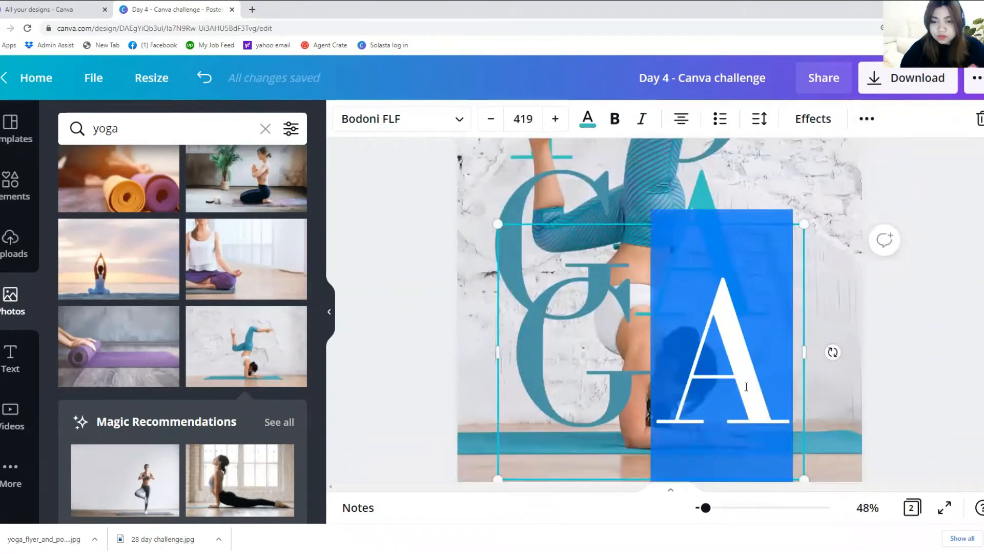
pyautogui.click(639, 365)
pyautogui.hotkey('shift', 'Left')
pyautogui.press('BackSpace')
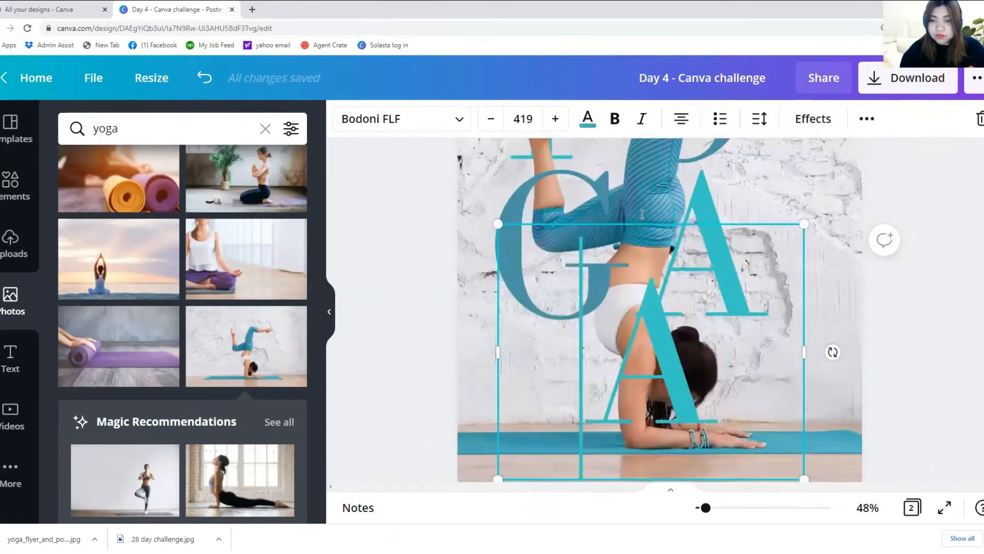
# Delete the A from the upper GA text so that text box holds only the G
pyautogui.click(706, 185)
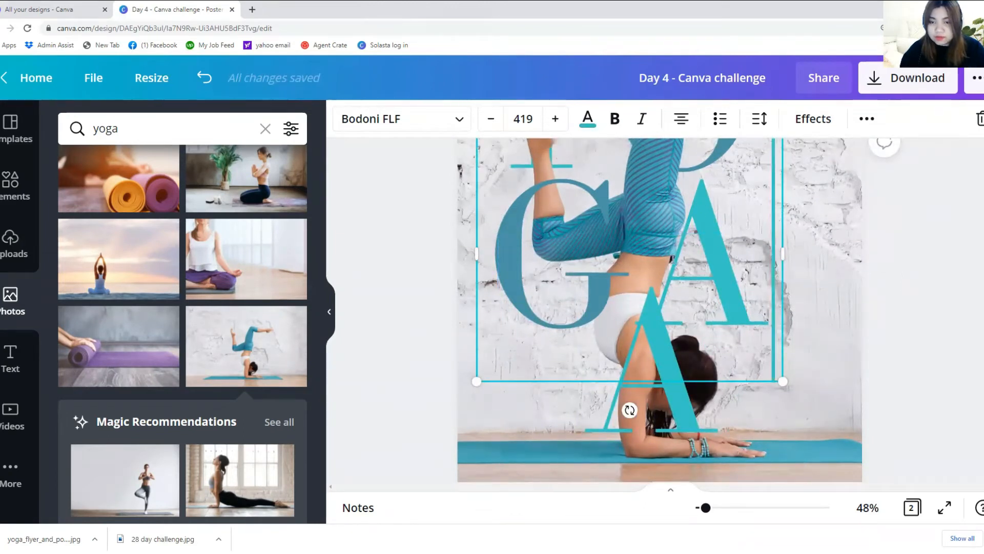
pyautogui.scroll(2, 784, 387)
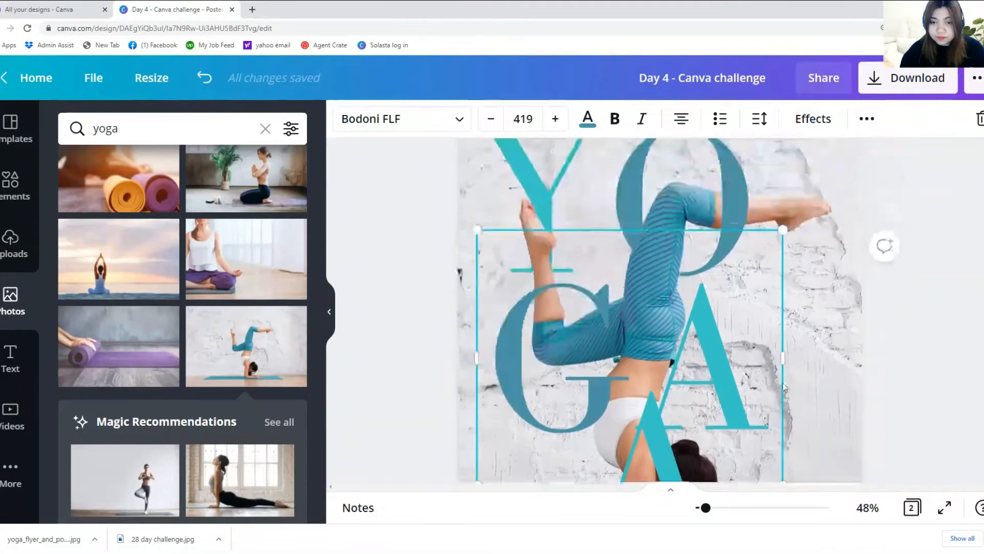
pyautogui.click(819, 349)
pyautogui.click(536, 313)
pyautogui.moveTo(537, 313); pyautogui.dragTo(556, 421)
pyautogui.scroll(-2, 634, 256)
pyautogui.moveTo(634, 256); pyautogui.dragTo(587, 146)
pyautogui.scroll(1, 692, 231)
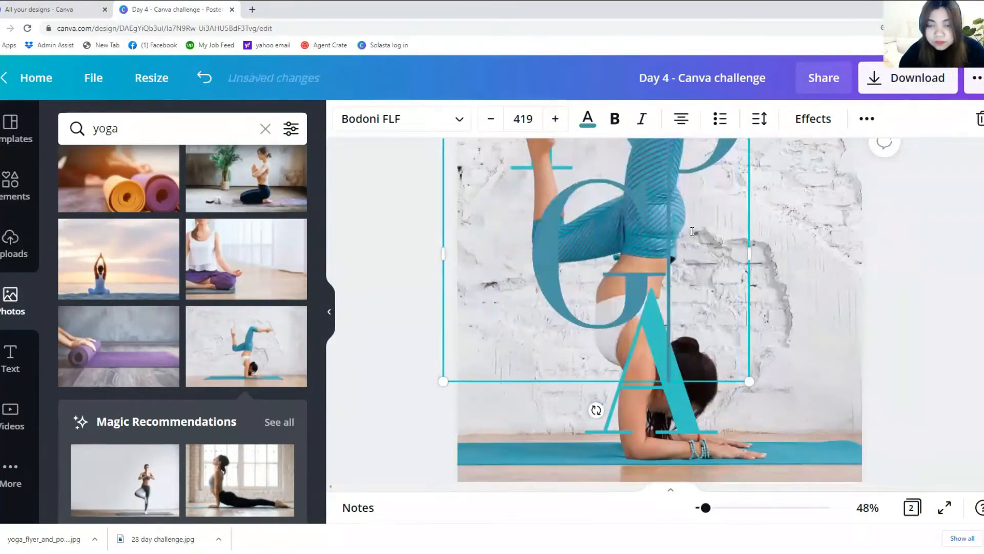
pyautogui.scroll(1, 659, 307)
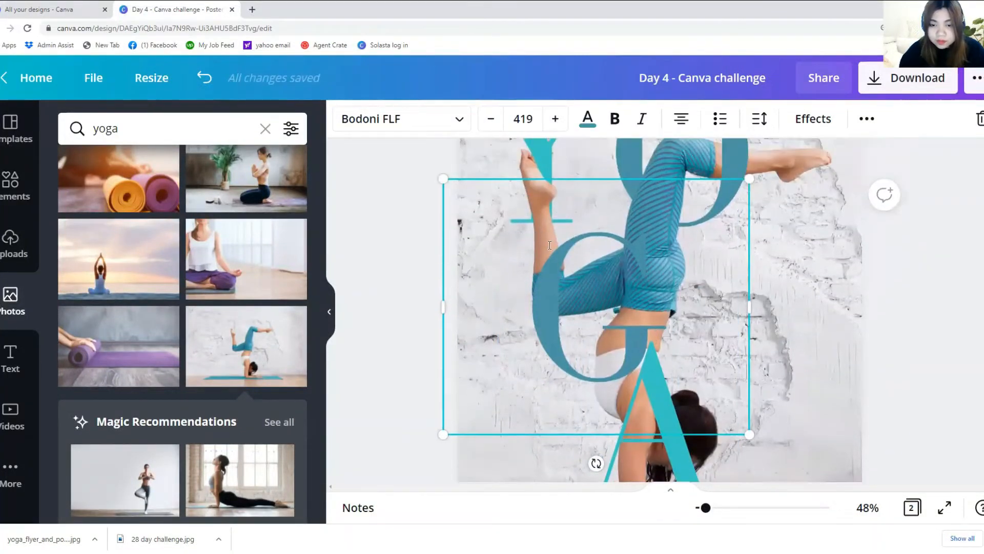
# Move the separate G to the left so it sits beneath the Y
pyautogui.moveTo(537, 178); pyautogui.dragTo(506, 178)
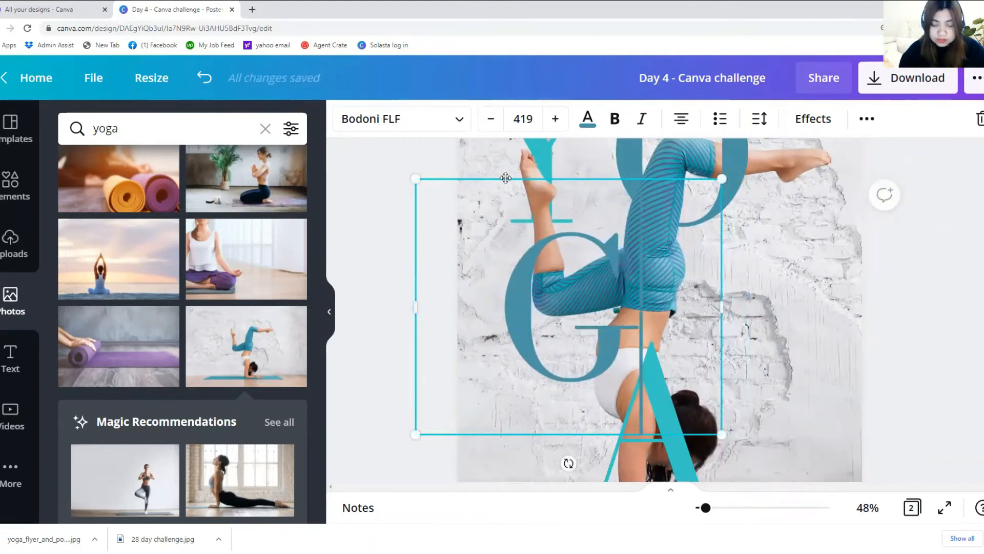
pyautogui.click(789, 241)
pyautogui.click(561, 267)
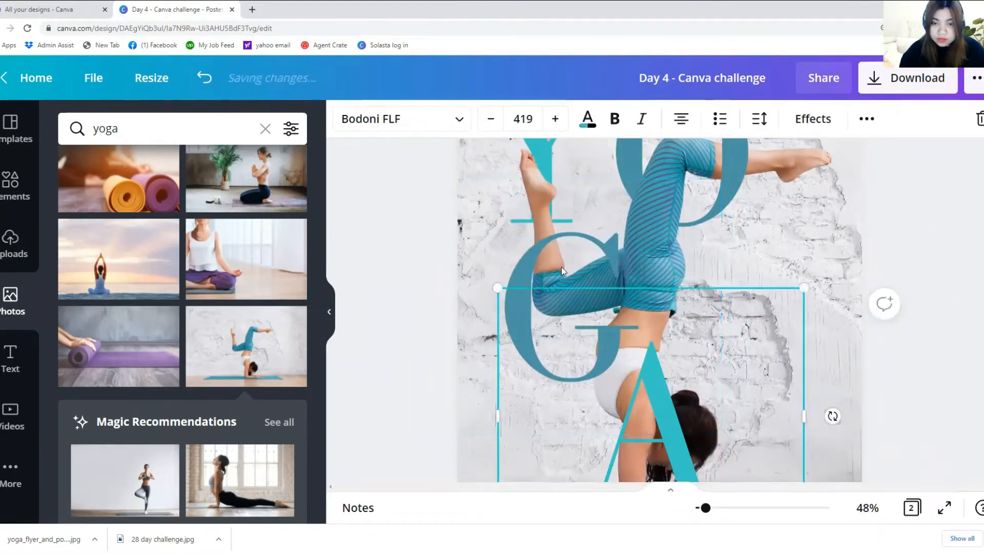
pyautogui.moveTo(558, 252); pyautogui.dragTo(556, 251)
pyautogui.scroll(3, 555, 251)
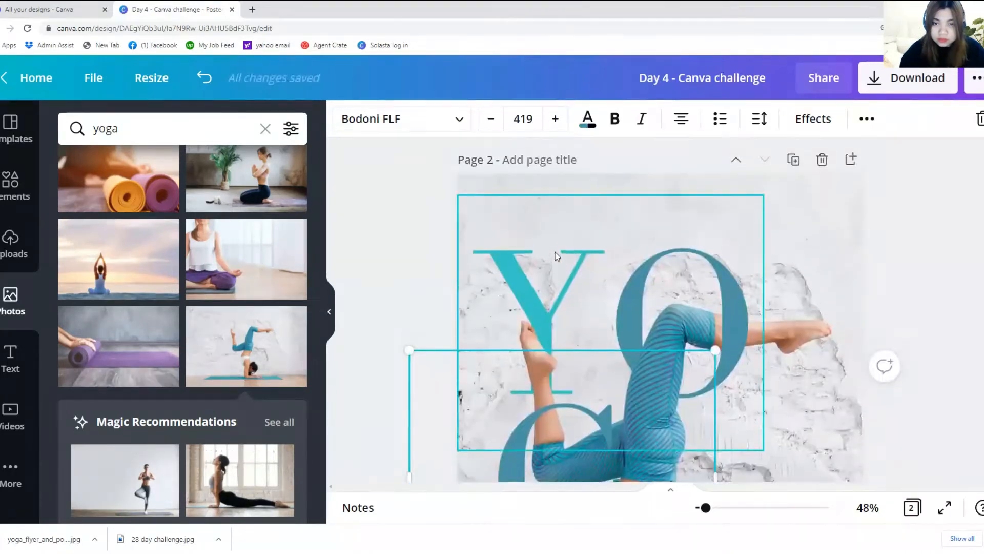
# Send the G text one layer backward so it sits behind the cut-out woman
pyautogui.scroll(-10, 725, 310)
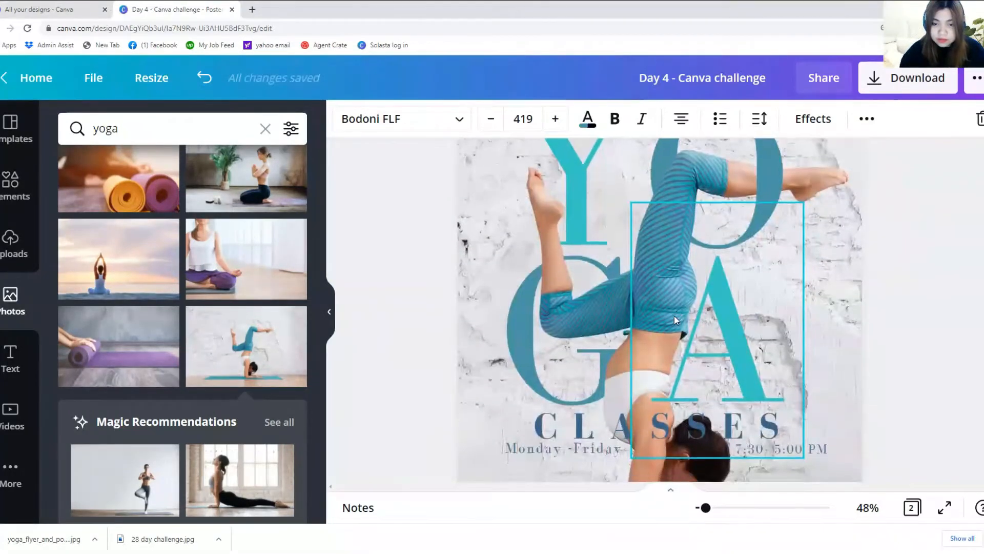
pyautogui.scroll(-4, 597, 331)
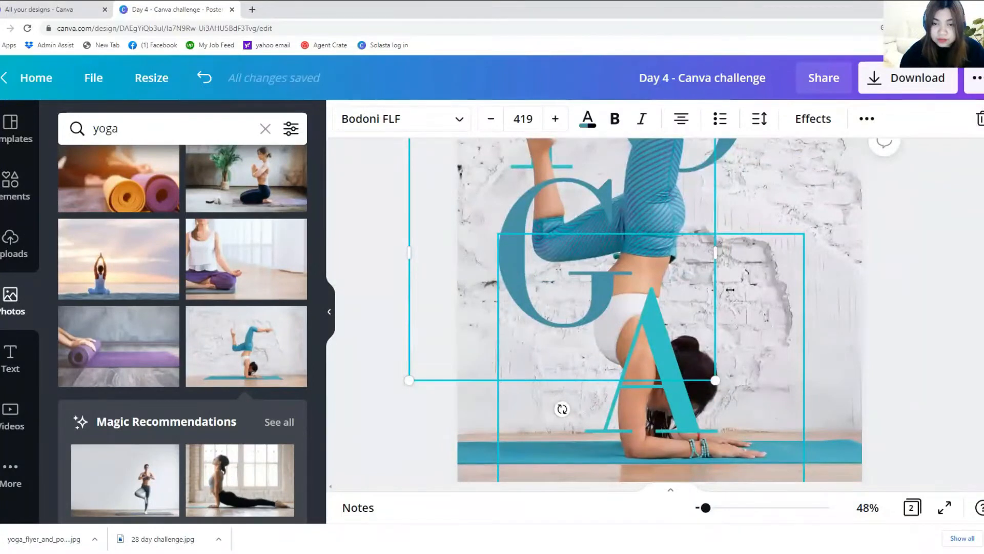
pyautogui.click(734, 214)
pyautogui.click(500, 238)
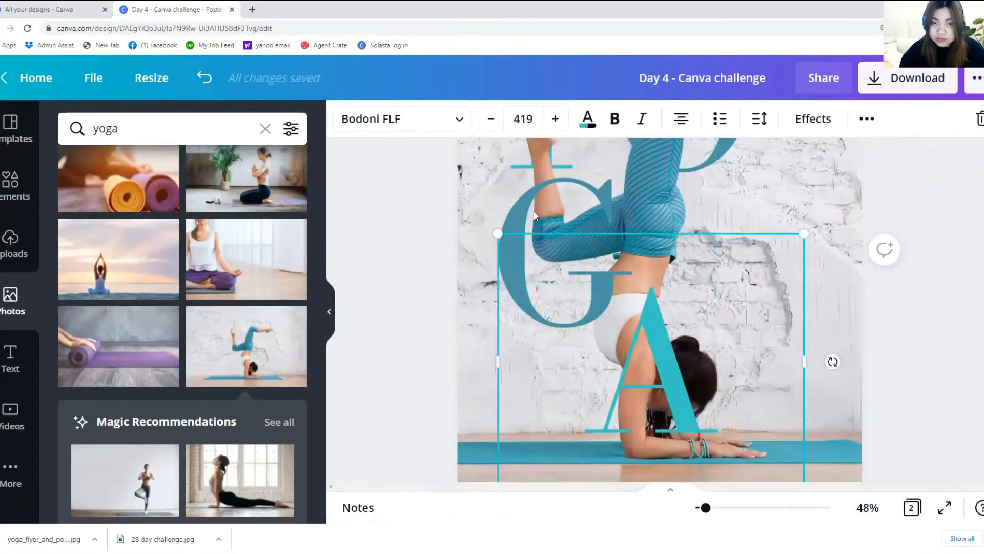
pyautogui.scroll(-1, 533, 211)
pyautogui.click(589, 171)
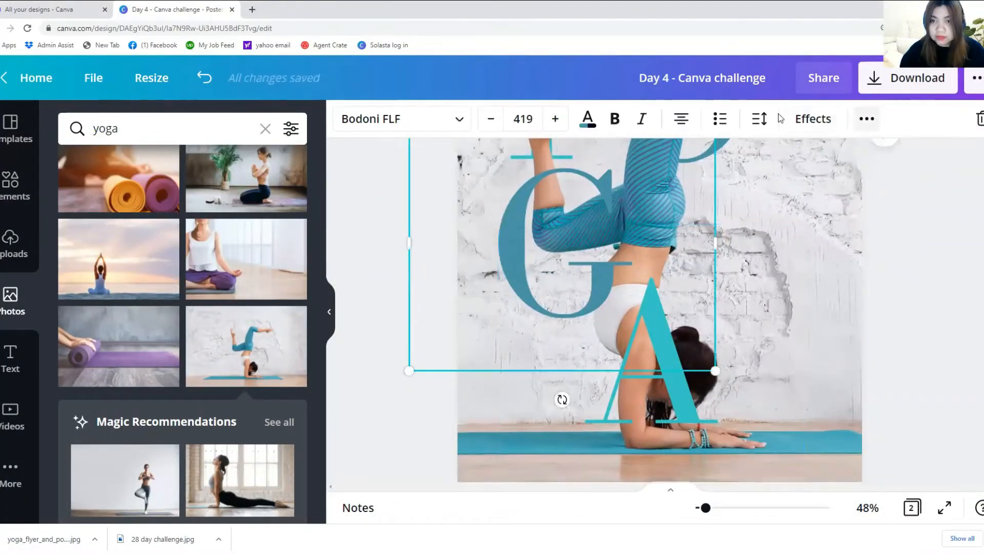
pyautogui.click(867, 121)
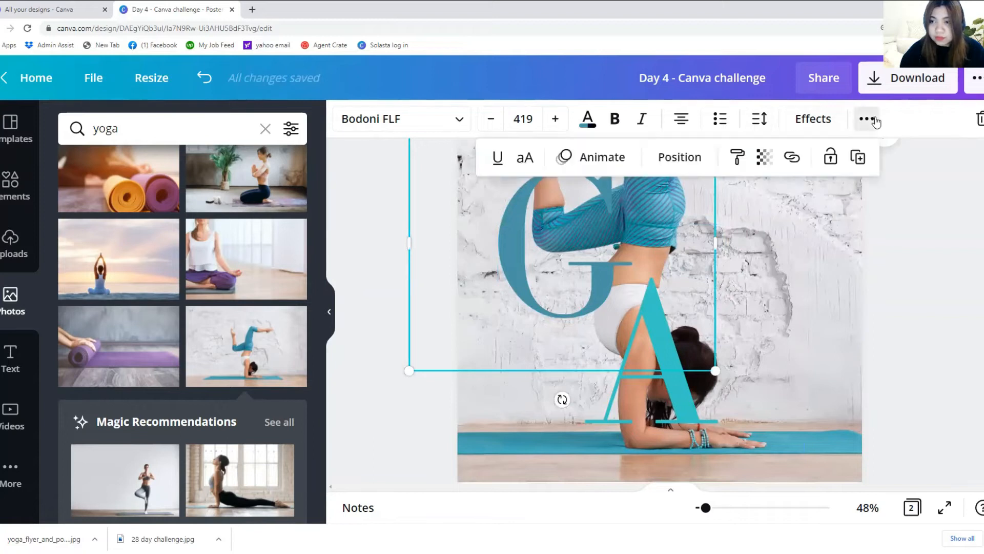
pyautogui.click(704, 160)
pyautogui.click(602, 207)
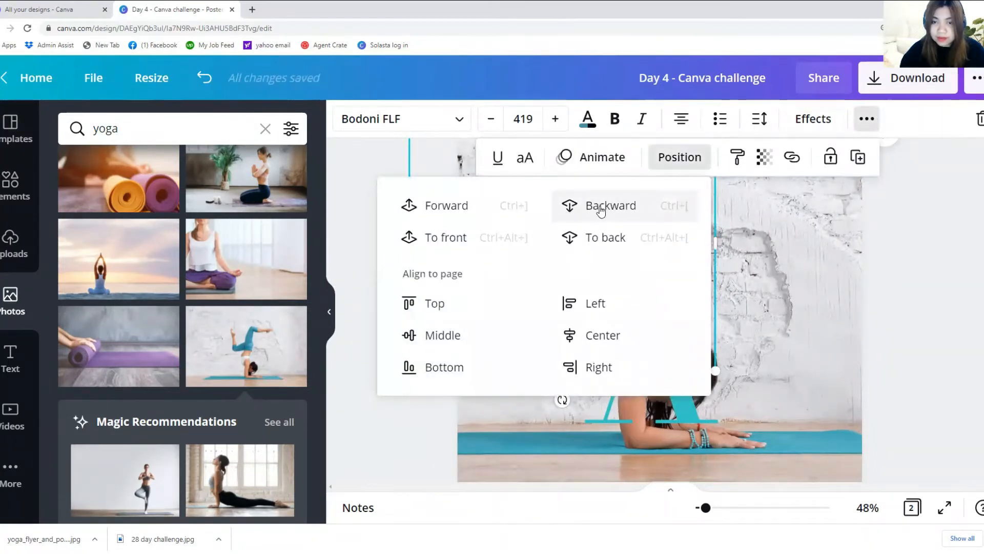
# Move the separate A up so it sits beneath the O, next to the G
pyautogui.click(798, 250)
pyautogui.moveTo(703, 290); pyautogui.dragTo(736, 228)
pyautogui.scroll(3, 774, 282)
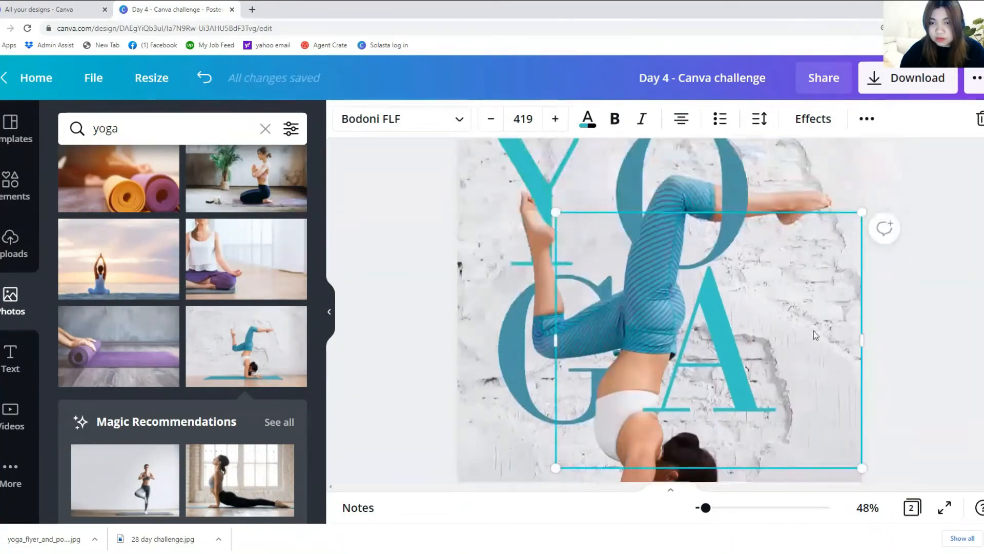
pyautogui.click(918, 355)
pyautogui.scroll(-4, 911, 353)
pyautogui.click(762, 237)
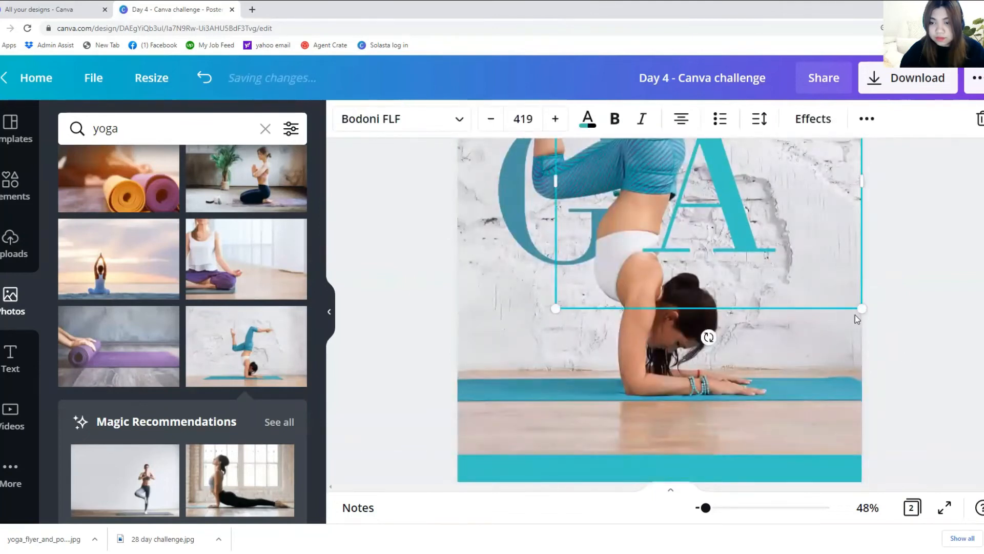
pyautogui.moveTo(870, 317); pyautogui.dragTo(872, 318)
pyautogui.click(913, 325)
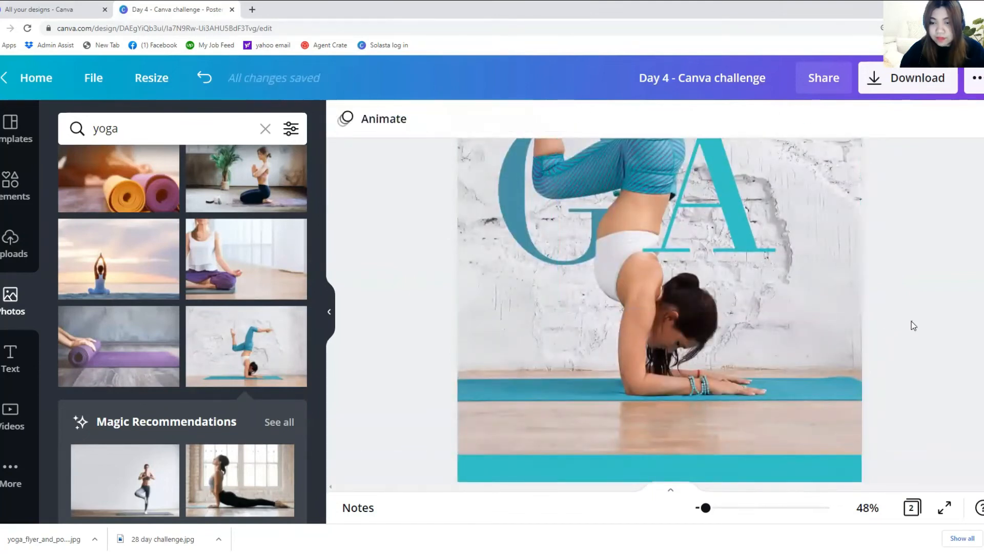
# Group the page 2 photo, the cut-out woman and the YOGA letters, and nudge the group slightly
pyautogui.moveTo(705, 507); pyautogui.dragTo(699, 508)
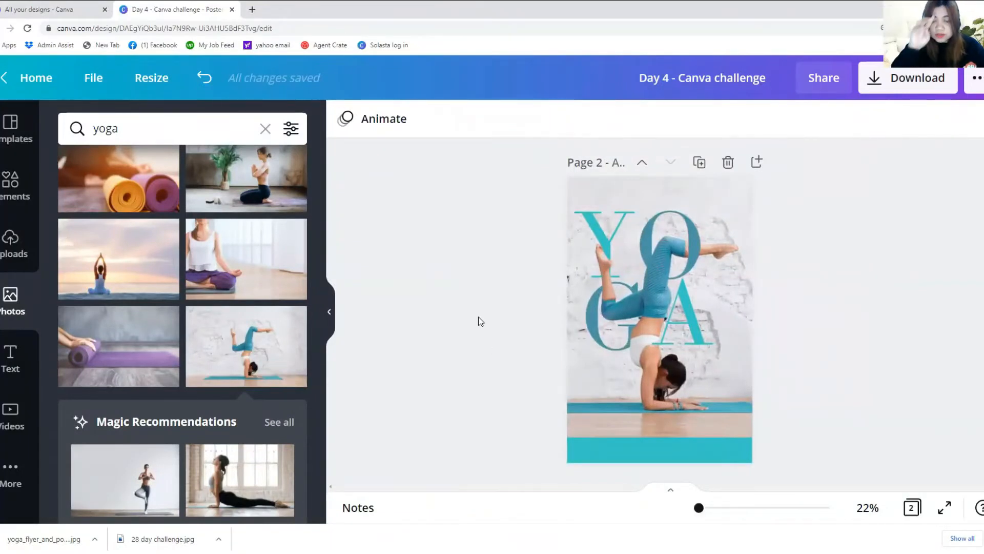
pyautogui.scroll(5, 554, 292)
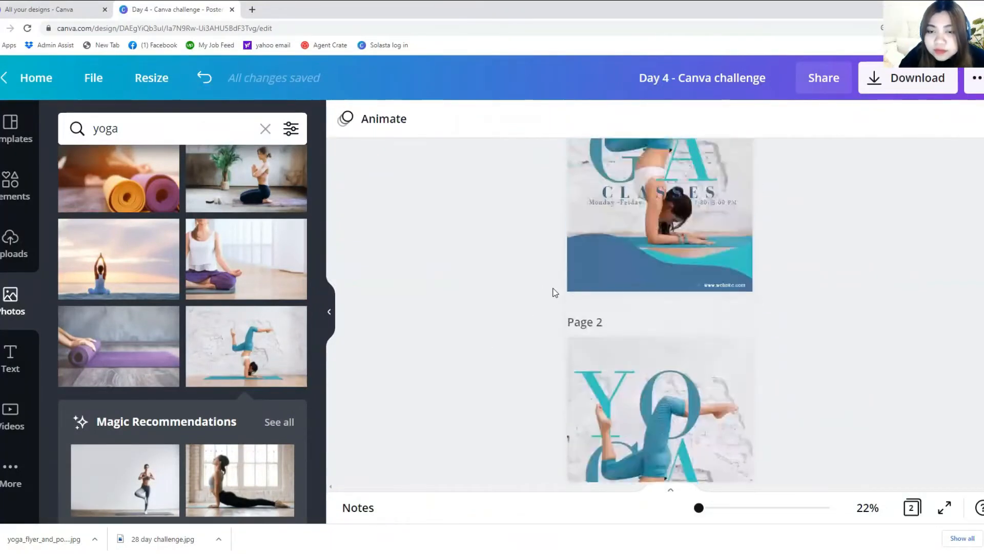
pyautogui.scroll(-5, 553, 291)
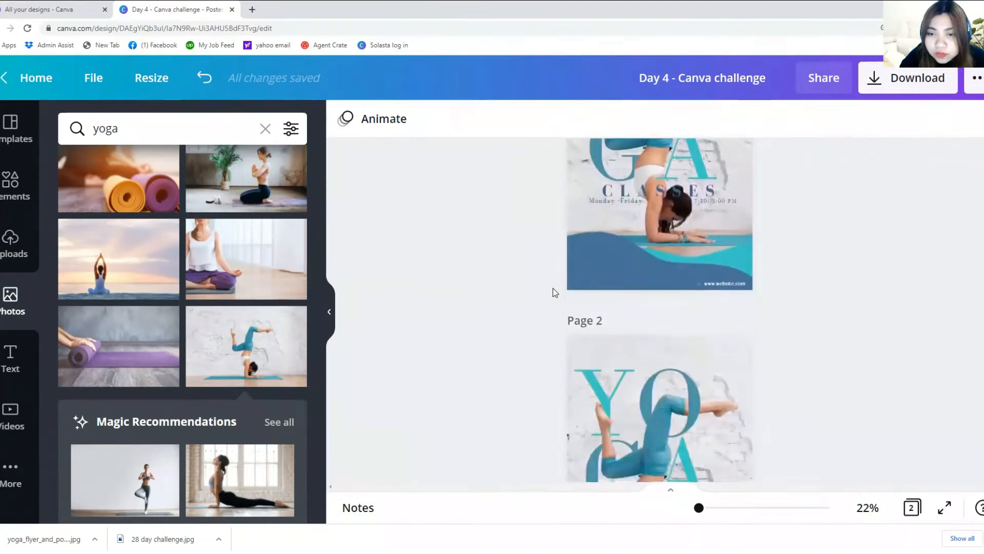
pyautogui.moveTo(575, 223); pyautogui.dragTo(785, 403)
pyautogui.click(866, 118)
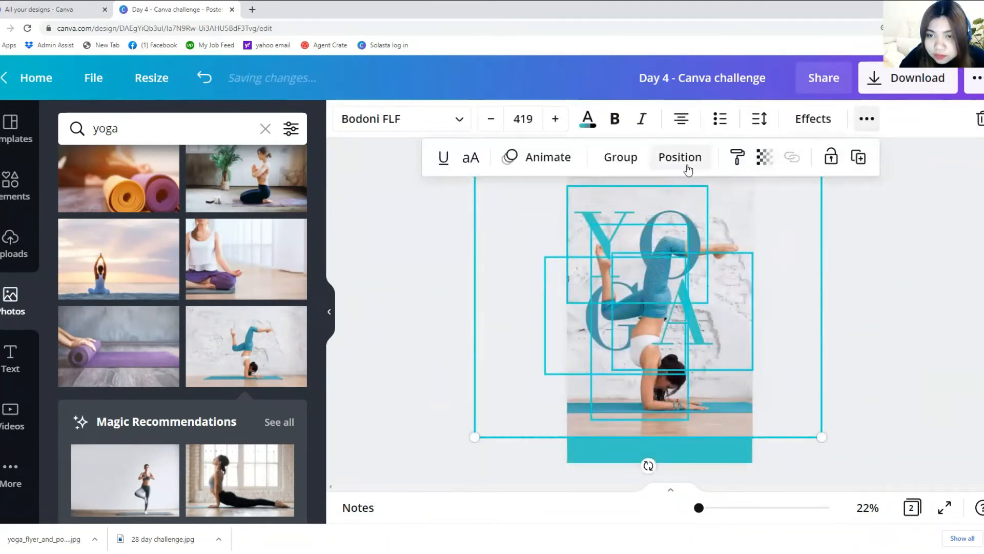
pyautogui.click(621, 158)
pyautogui.moveTo(799, 217); pyautogui.dragTo(795, 243)
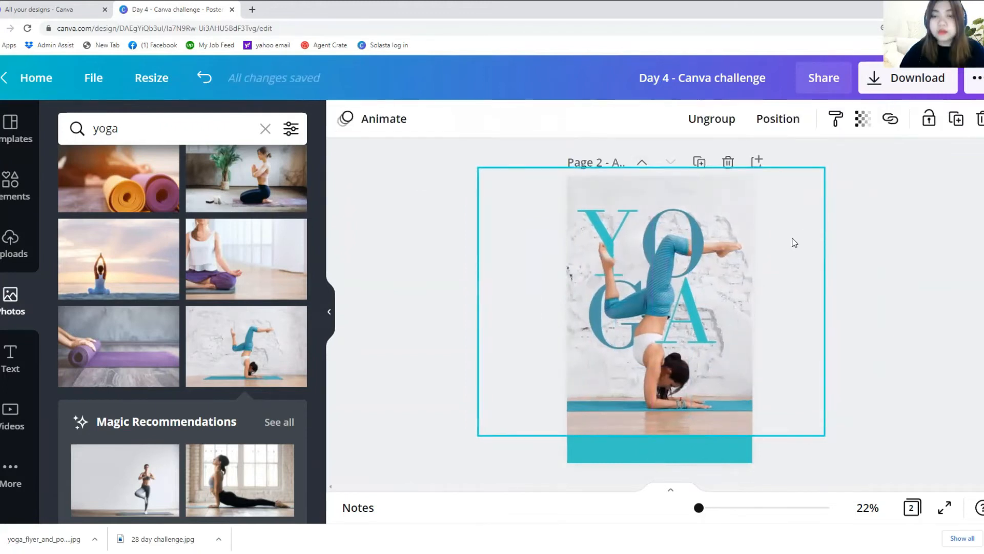
# Enlarge the YOGA letters slightly and reposition them around the handstand woman
pyautogui.click(795, 243)
pyautogui.moveTo(553, 368); pyautogui.dragTo(585, 382)
pyautogui.click(851, 379)
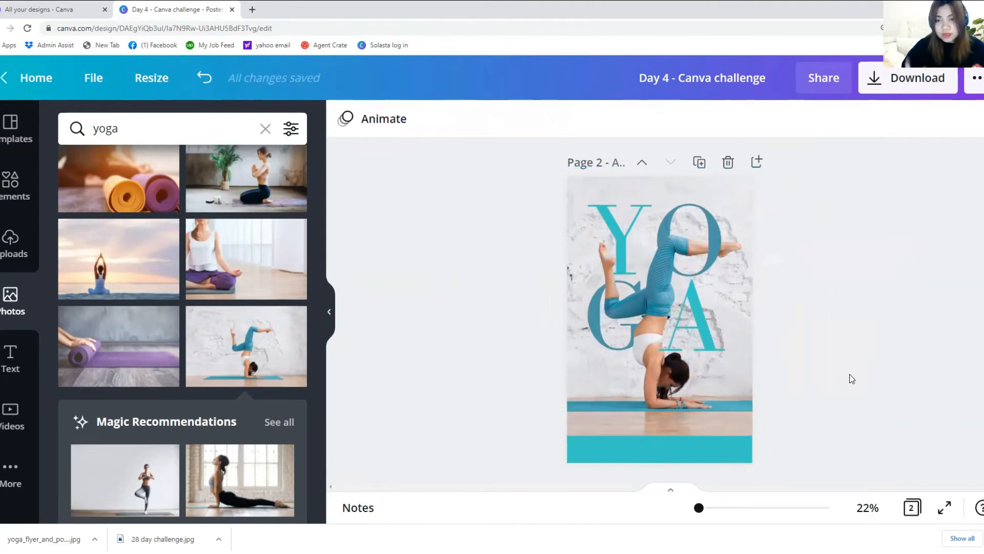
# Duplicate the CLASSES text on page 1 and place the copy on page 2 below the G and A
pyautogui.scroll(-1, 706, 287)
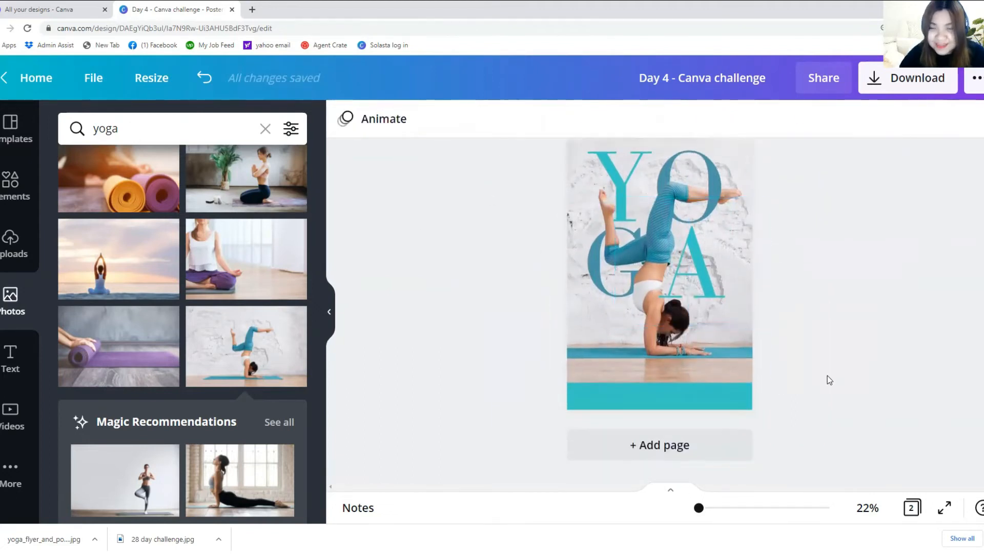
pyautogui.scroll(5, 827, 375)
pyautogui.scroll(3, 827, 375)
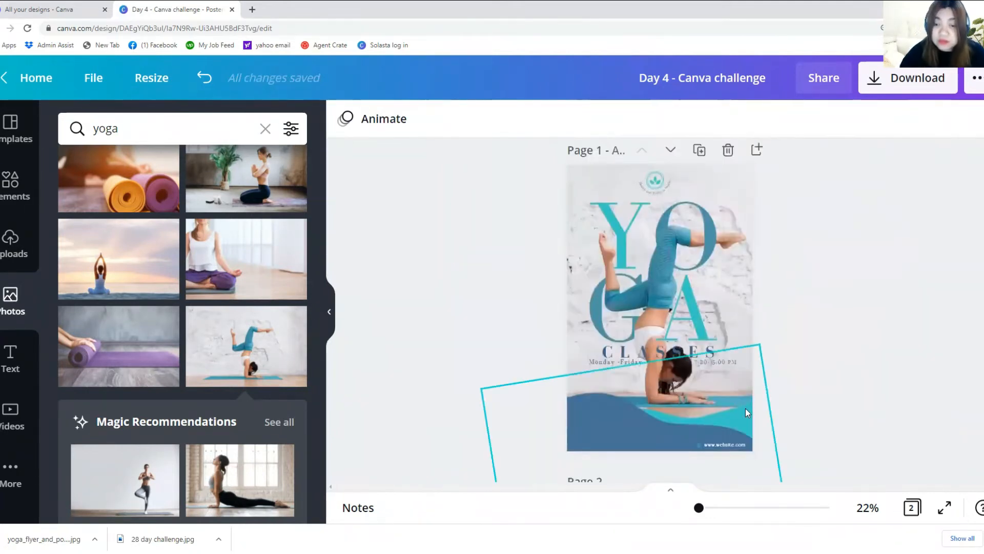
pyautogui.scroll(-1, 841, 391)
pyautogui.scroll(-1, 841, 395)
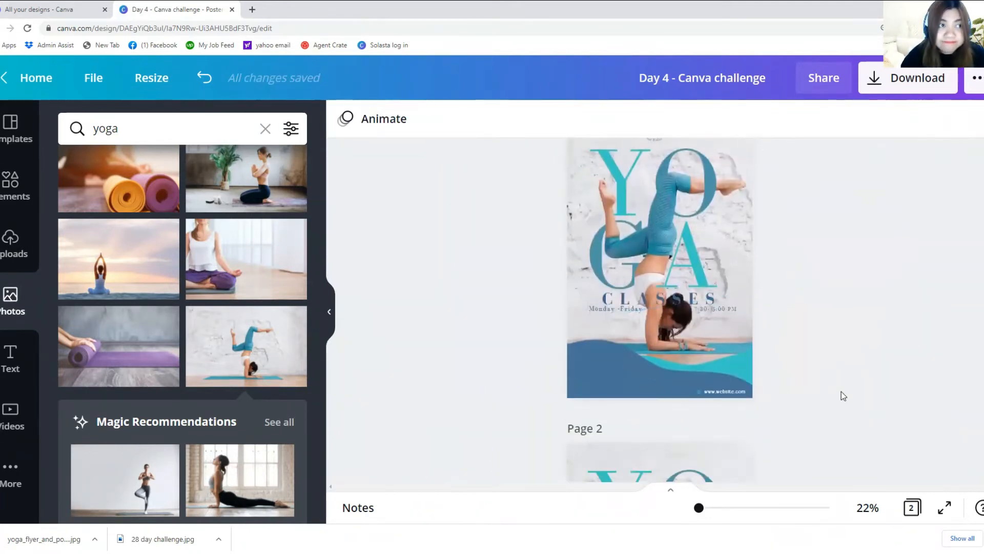
pyautogui.click(626, 301)
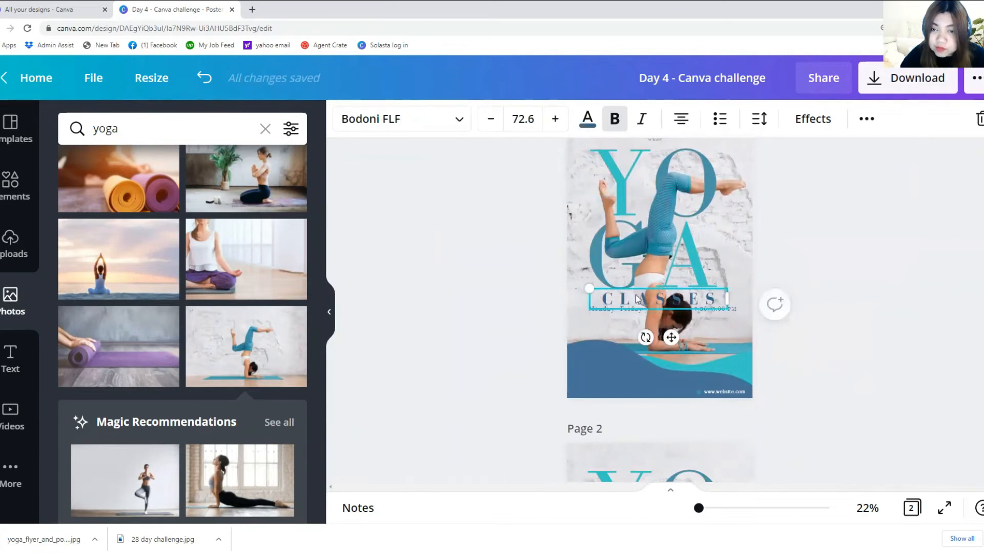
pyautogui.click(867, 118)
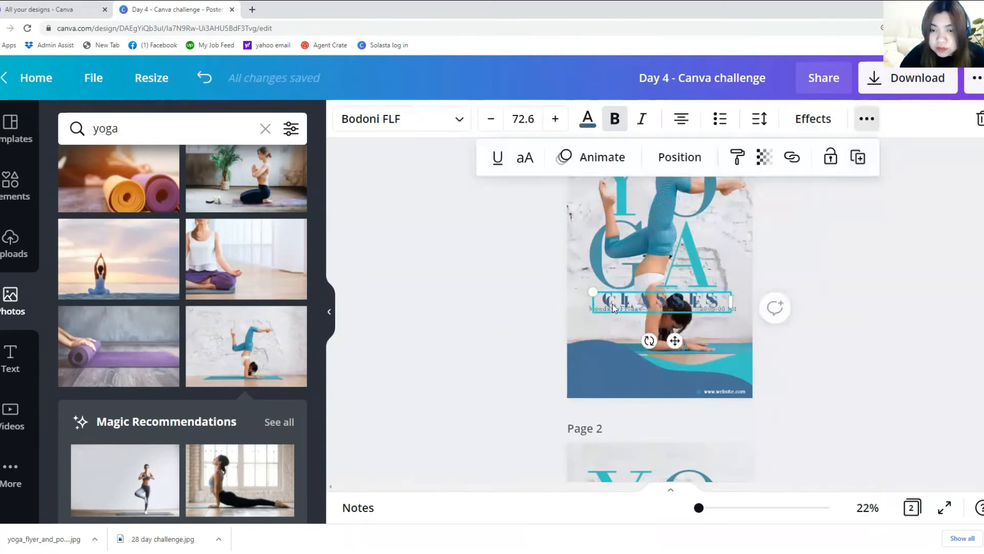
pyautogui.moveTo(613, 307); pyautogui.dragTo(612, 361)
pyautogui.scroll(-5, 635, 146)
pyautogui.moveTo(627, 262); pyautogui.dragTo(579, 427)
# Enlarge the CLASSES text on page 2 to size 78.1 and position it just beneath the YOGA lettering
pyautogui.moveTo(734, 403); pyautogui.dragTo(760, 364)
pyautogui.click(760, 364)
pyautogui.click(659, 409)
pyautogui.moveTo(660, 406); pyautogui.dragTo(660, 407)
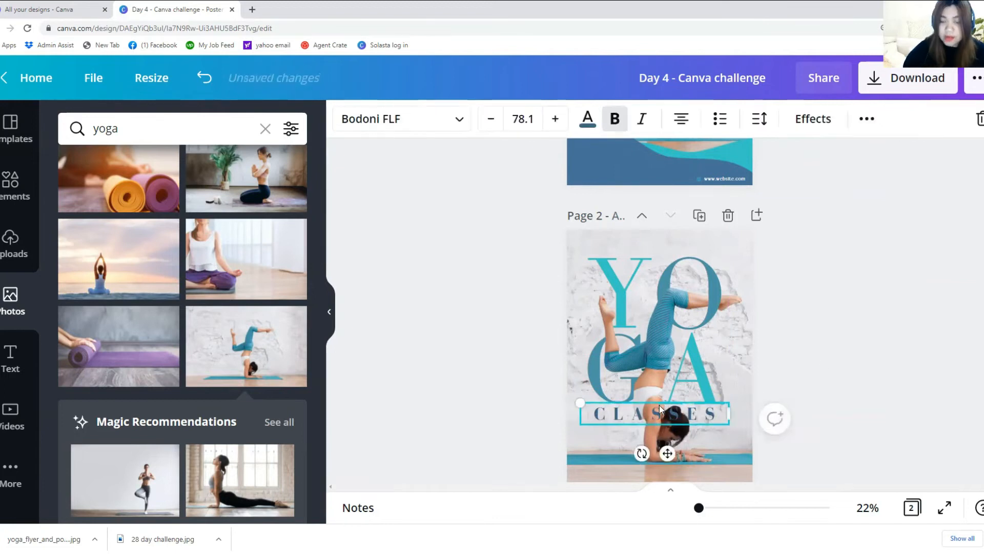
pyautogui.click(797, 364)
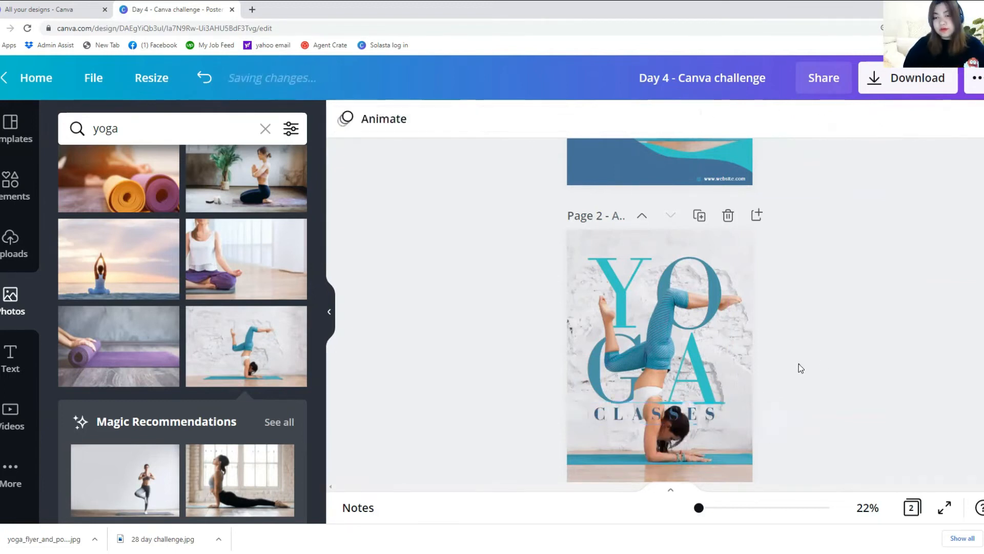
# Compare page 1 with page 2, examining the leaf logo at the top of page 1
pyautogui.scroll(3, 798, 364)
pyautogui.scroll(2, 796, 363)
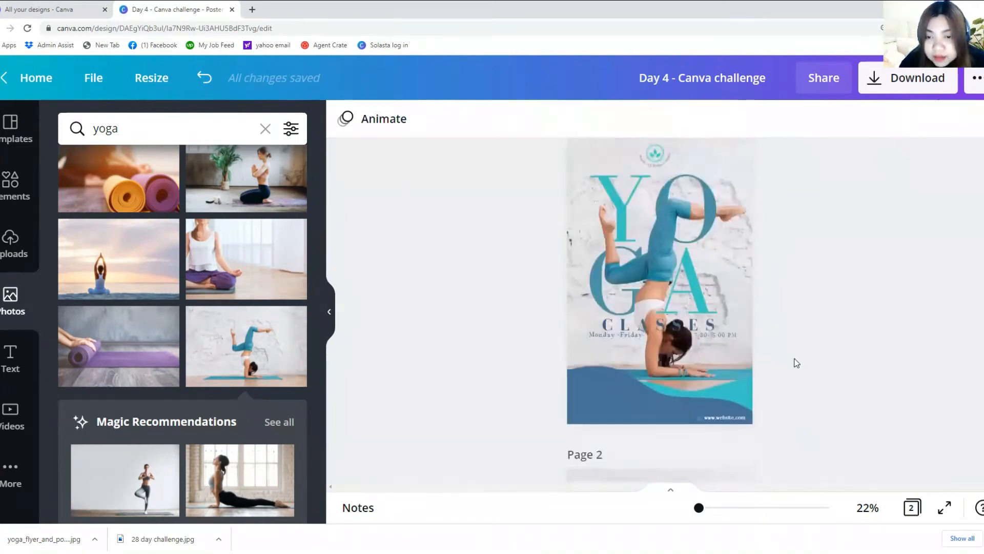
pyautogui.scroll(-5, 797, 363)
pyautogui.click(696, 250)
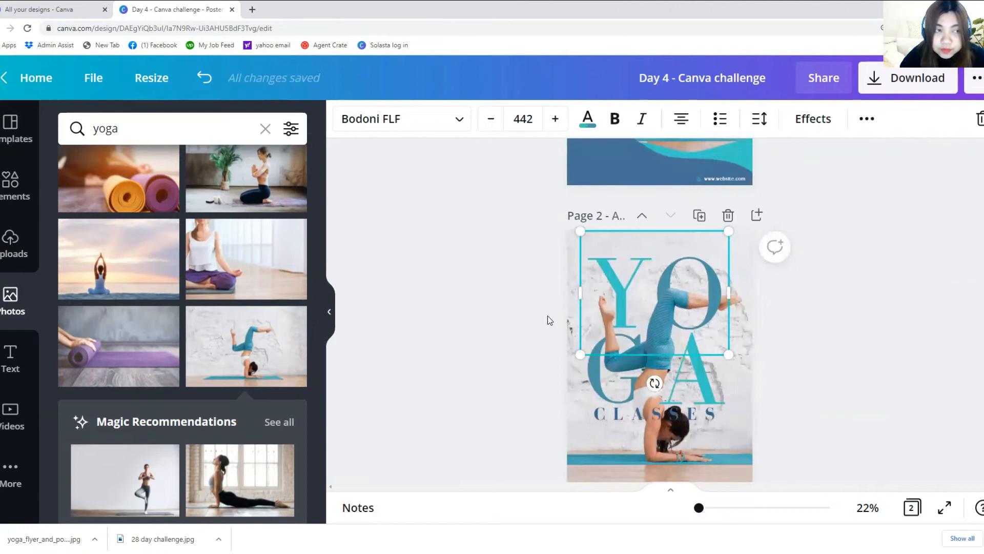
pyautogui.click(804, 357)
pyautogui.scroll(3, 803, 355)
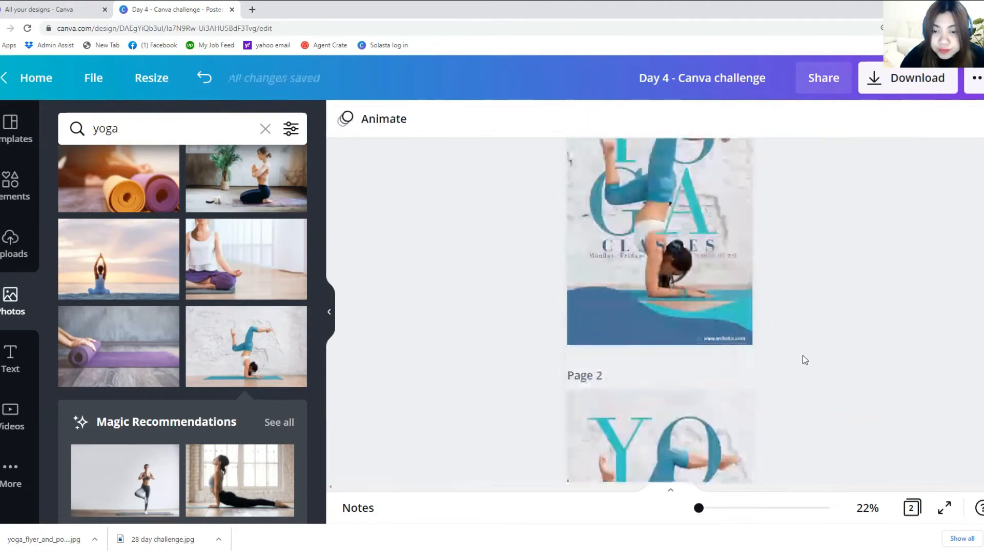
pyautogui.scroll(2, 803, 354)
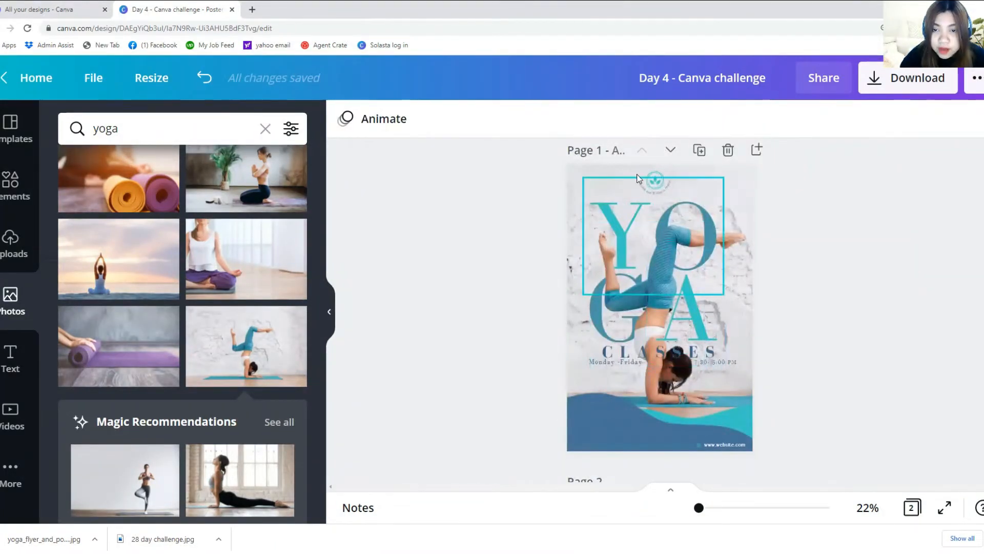
pyautogui.click(662, 175)
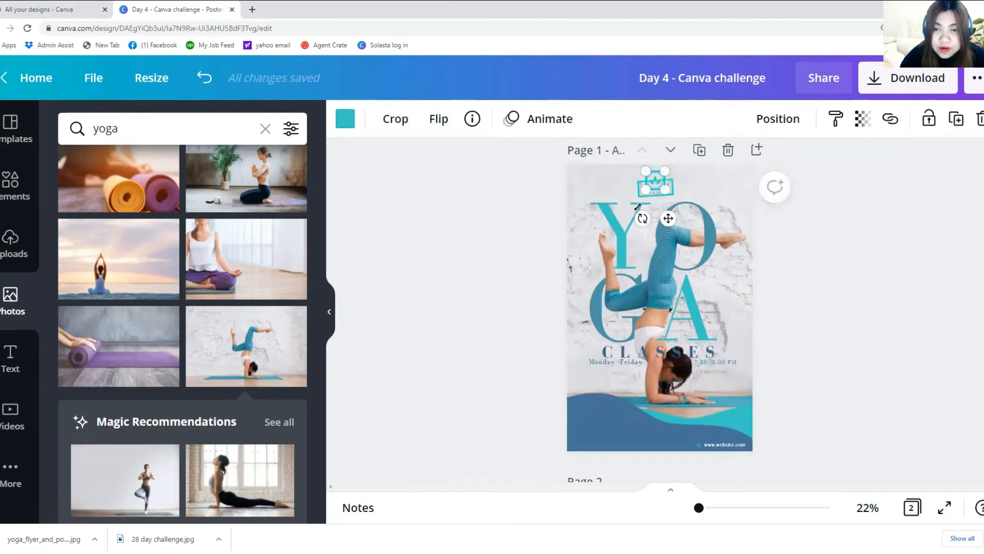
pyautogui.scroll(-5, 651, 287)
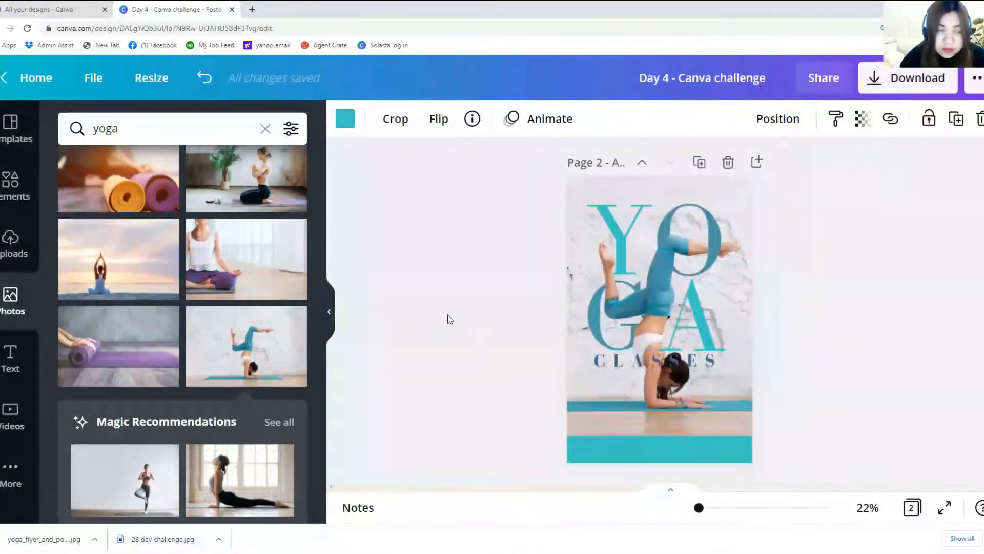
pyautogui.press('Escape')
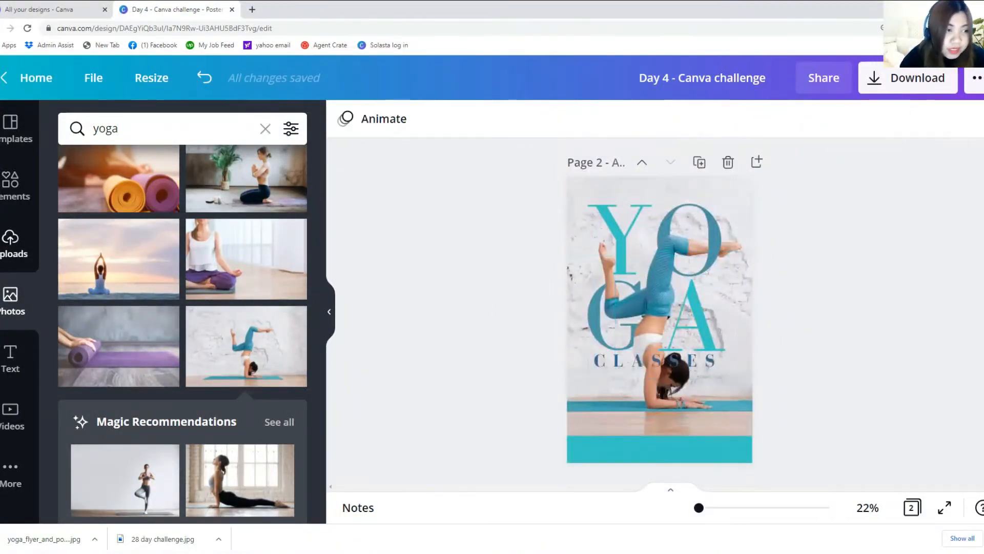
# Add the green circled leaf graphic to page 2 and place it small above the YOGA letters
pyautogui.click(8, 306)
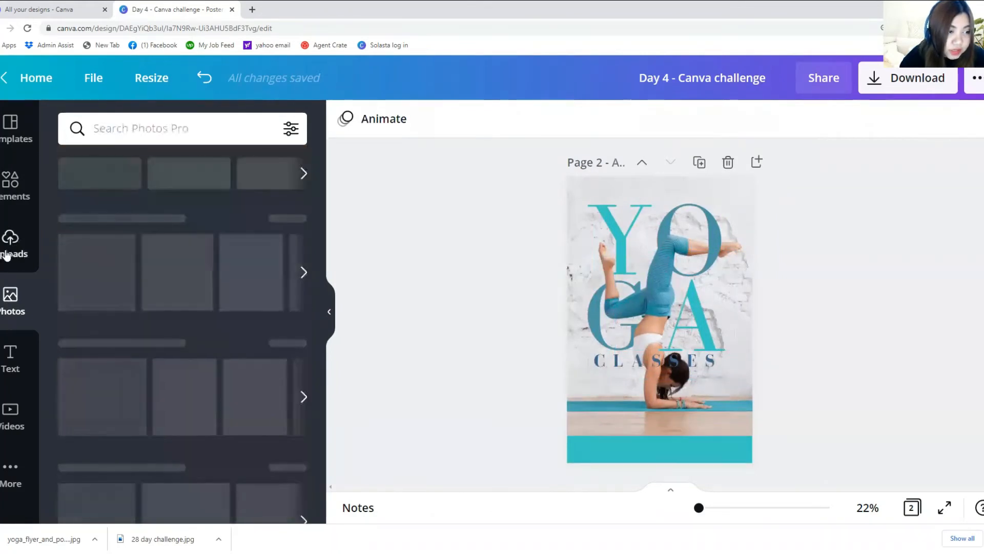
pyautogui.click(9, 246)
pyautogui.click(11, 187)
pyautogui.click(26, 298)
pyautogui.click(10, 185)
pyautogui.click(260, 270)
pyautogui.moveTo(614, 366); pyautogui.dragTo(660, 189)
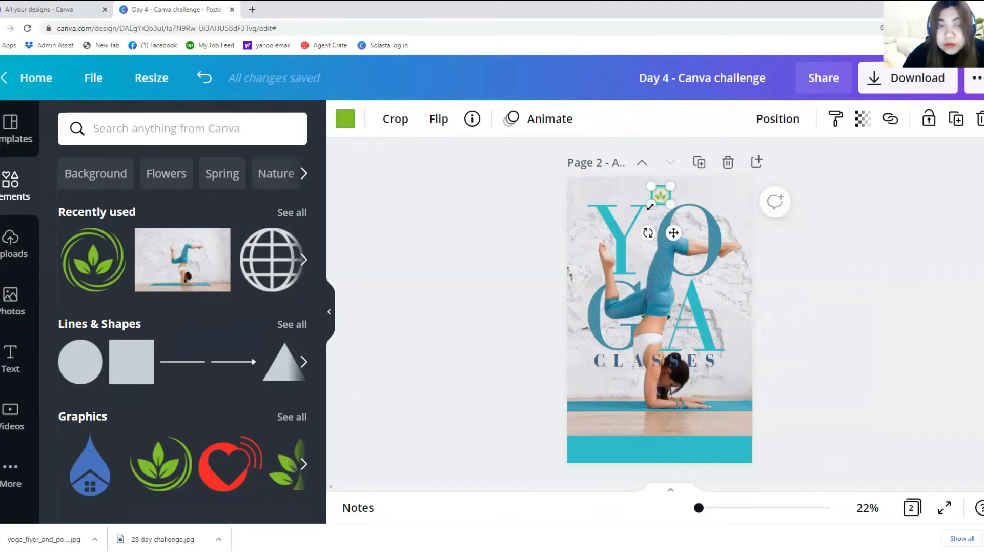
# Shrink the leaf logo slightly and move it up, centred horizontally above the YOGA letters
pyautogui.moveTo(650, 206); pyautogui.dragTo(654, 203)
pyautogui.click(855, 337)
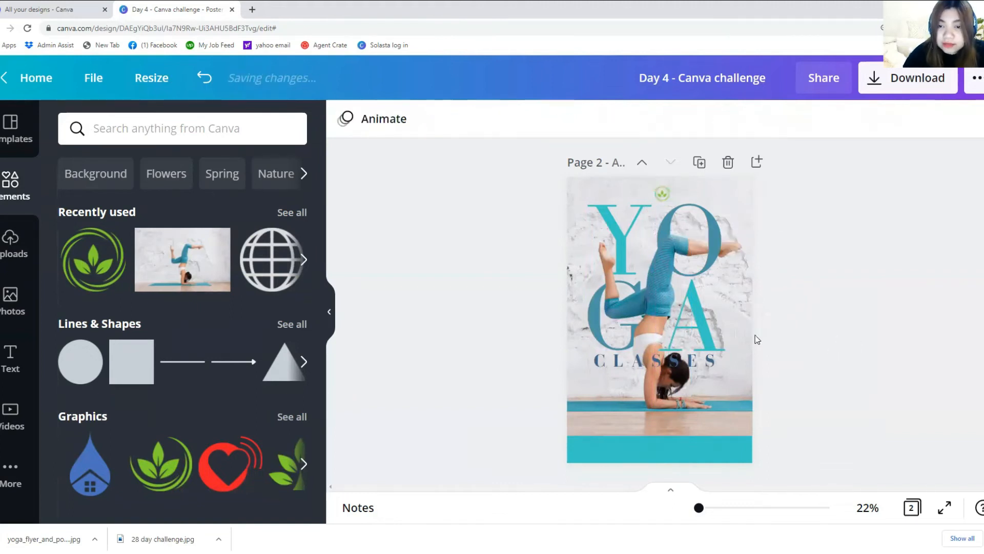
pyautogui.click(664, 194)
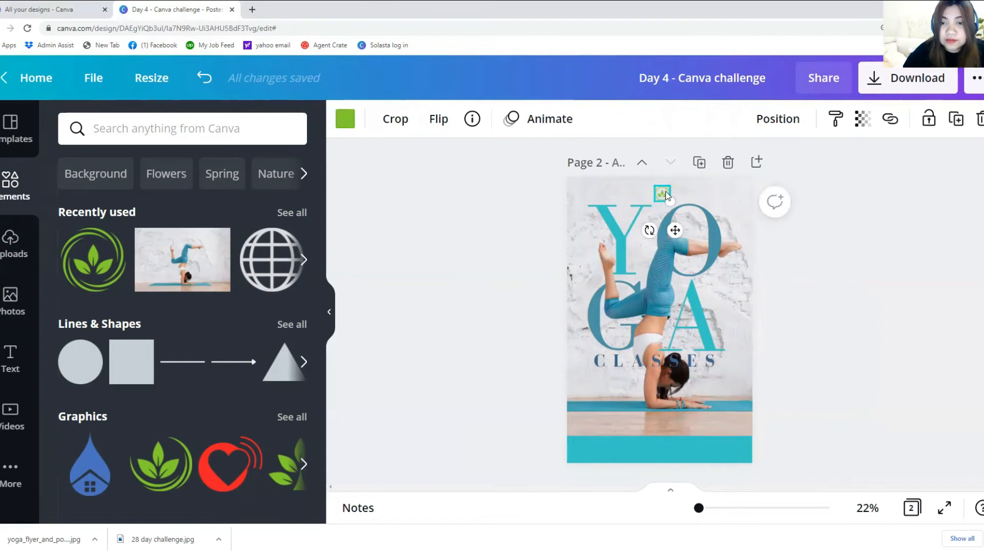
pyautogui.moveTo(665, 195); pyautogui.dragTo(665, 190)
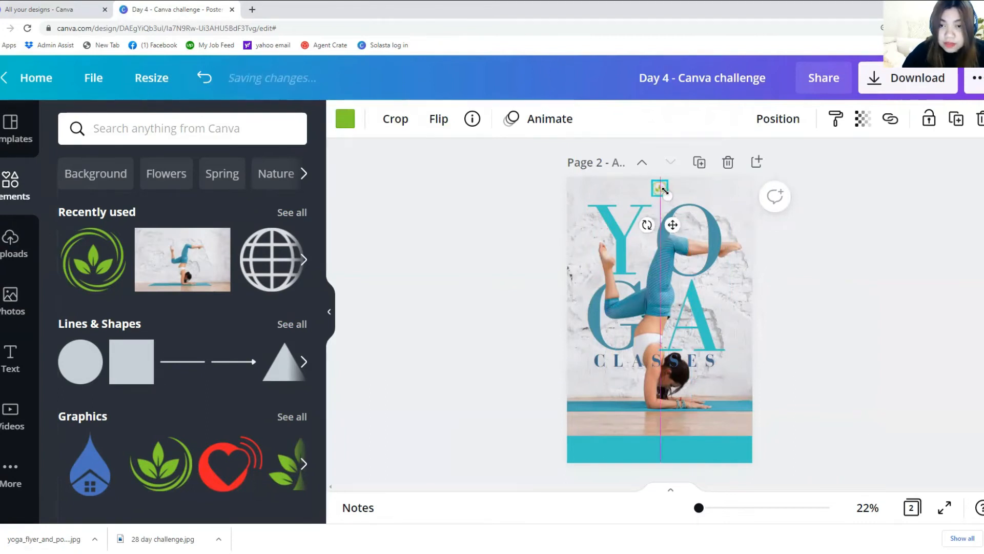
pyautogui.click(767, 132)
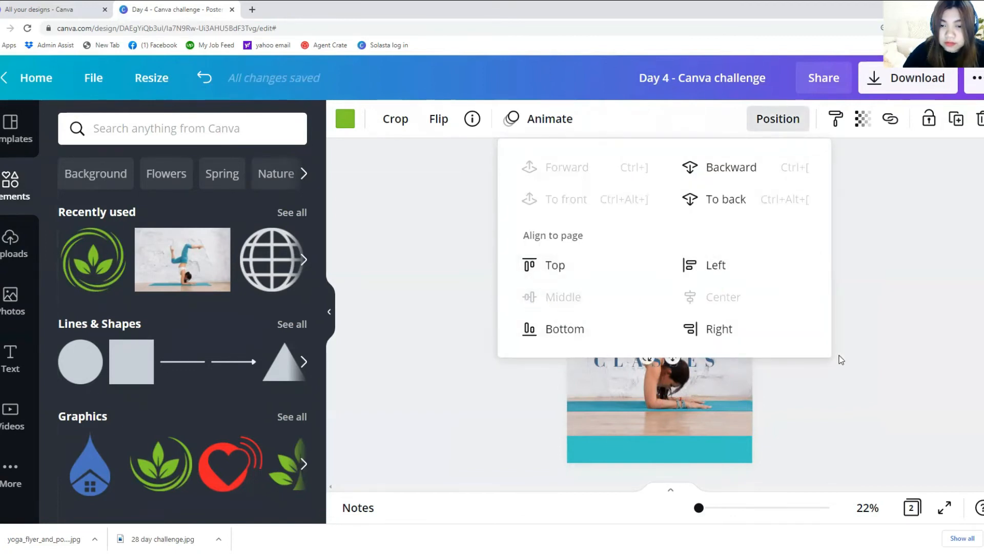
# Undo the leaf logo's vertical centring so it sits above the YOGA letters, and recolour it turquoise from the document colours
pyautogui.click(916, 338)
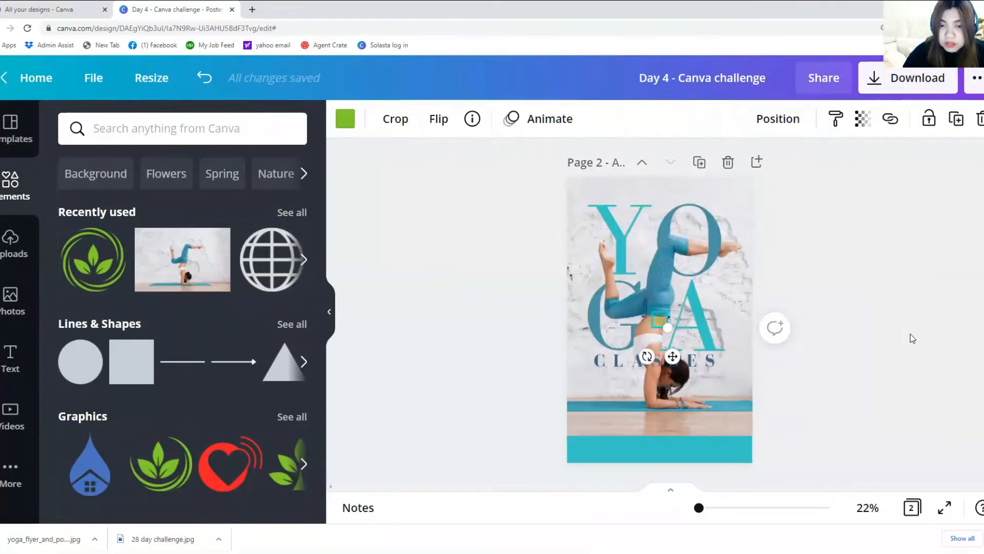
pyautogui.hotkey('ctrl', 'z')
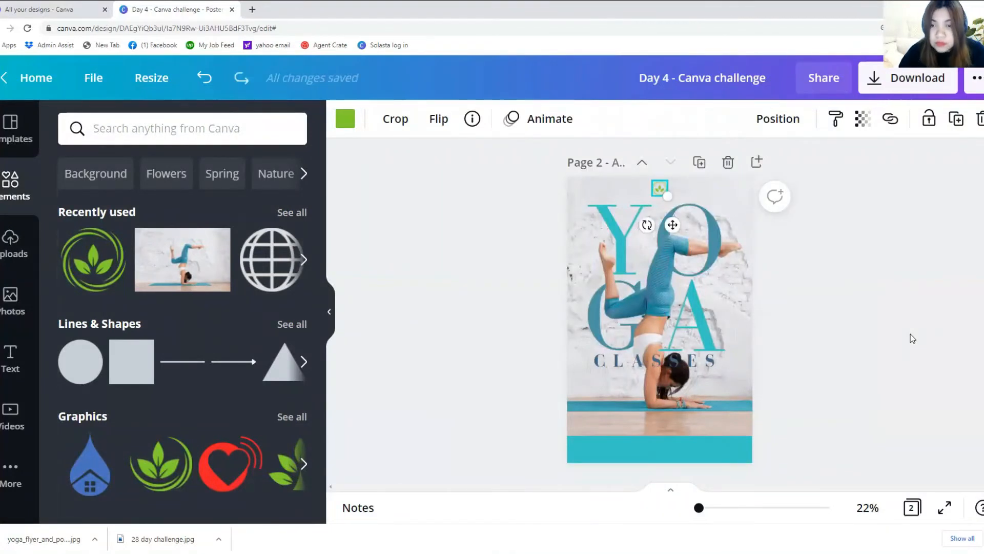
pyautogui.click(344, 121)
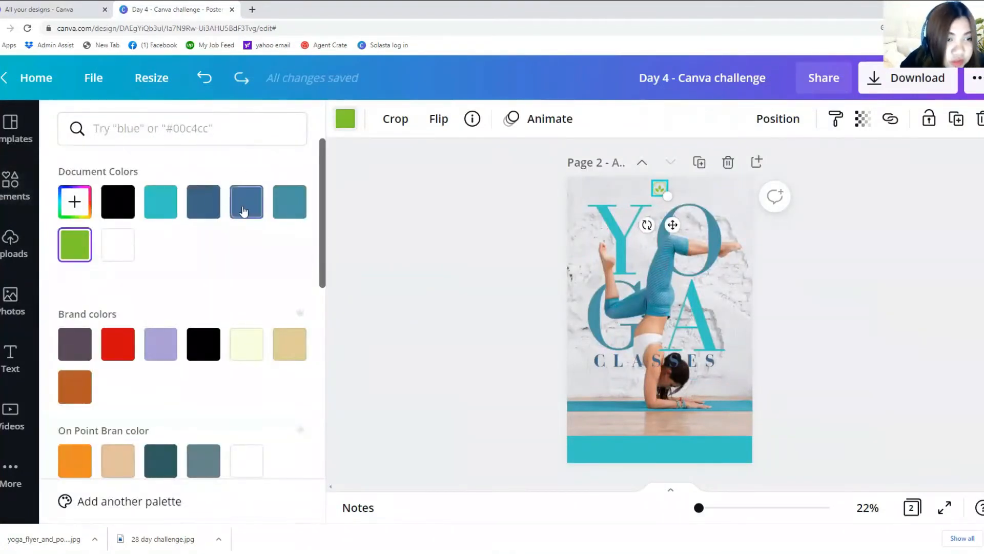
pyautogui.click(172, 209)
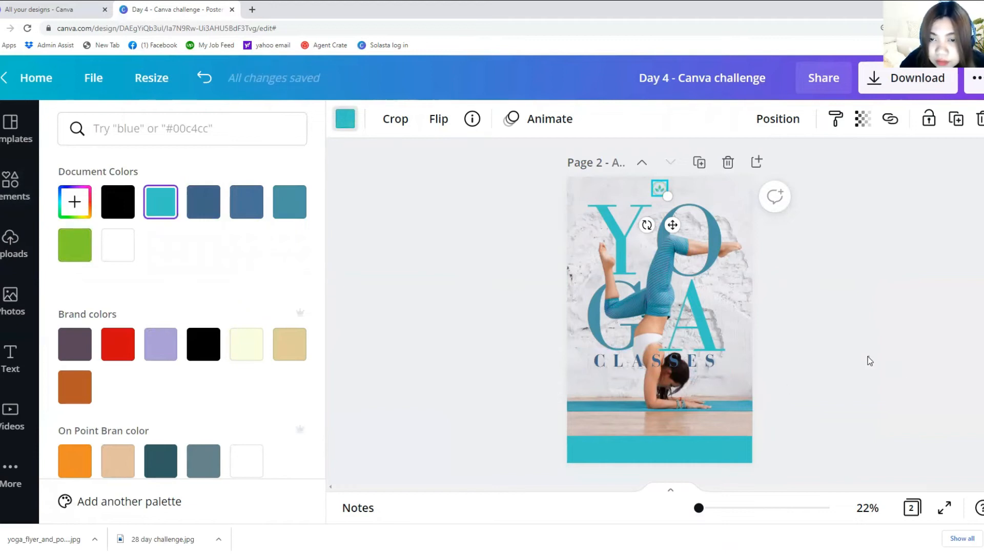
# Duplicate the small curved text around page 1's leaf logo and move the copy down onto page 2
pyautogui.scroll(5, 868, 356)
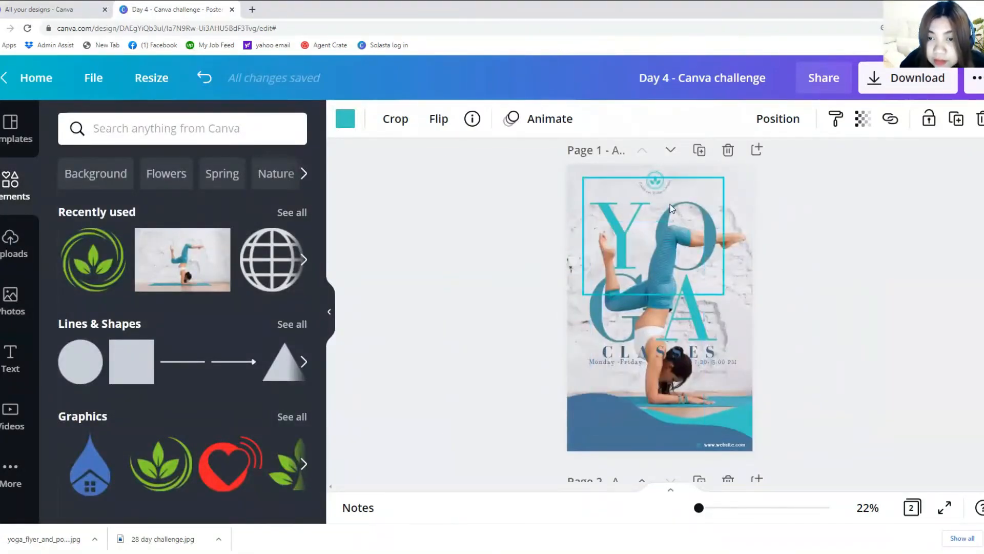
pyautogui.click(668, 199)
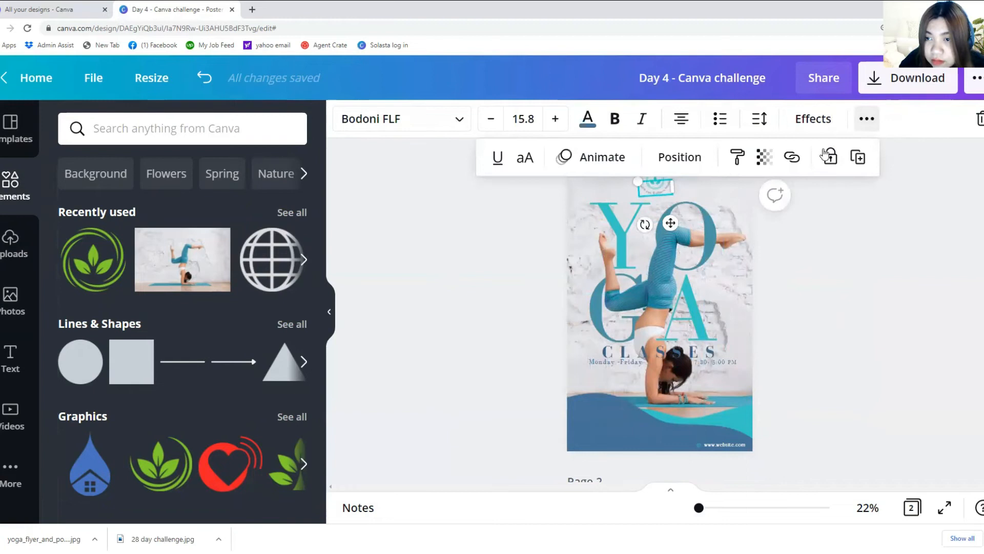
pyautogui.click(859, 163)
pyautogui.moveTo(664, 198); pyautogui.dragTo(647, 458)
pyautogui.scroll(-2, 646, 372)
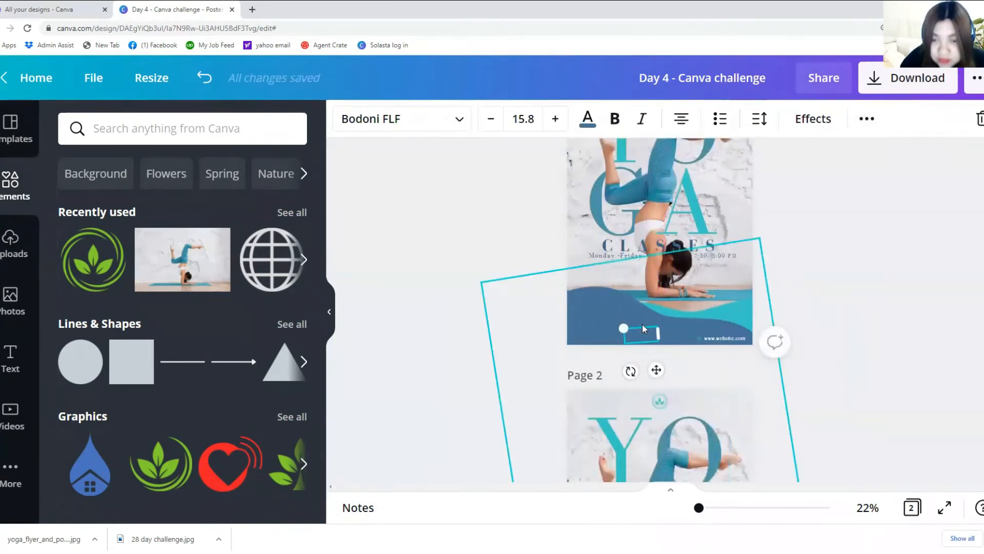
pyautogui.moveTo(646, 371); pyautogui.dragTo(659, 458)
pyautogui.scroll(-2, 698, 484)
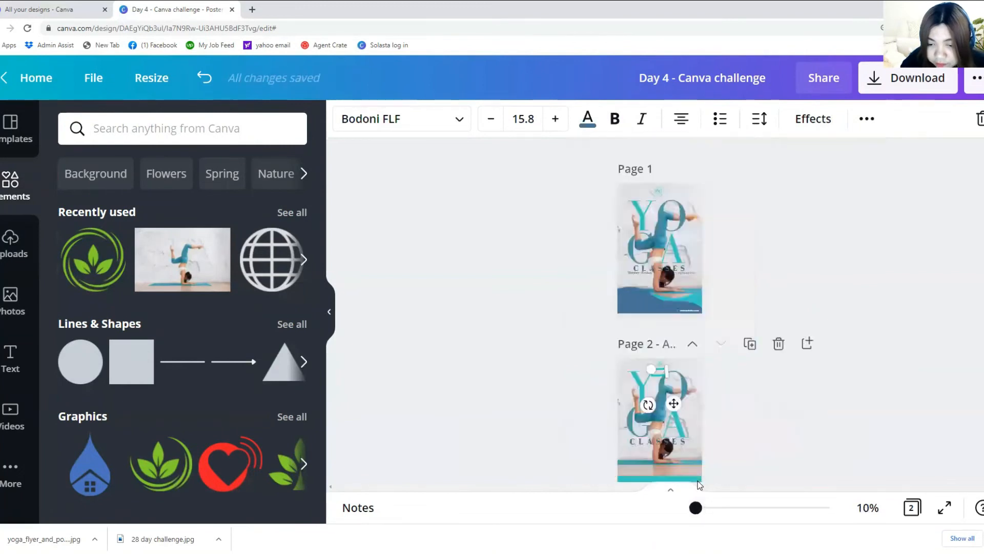
# Place the copied Health and Wellness Studio text around the underside of page 2's leaf logo
pyautogui.scroll(4, 698, 484)
pyautogui.scroll(4, 698, 484)
pyautogui.scroll(-2, 698, 484)
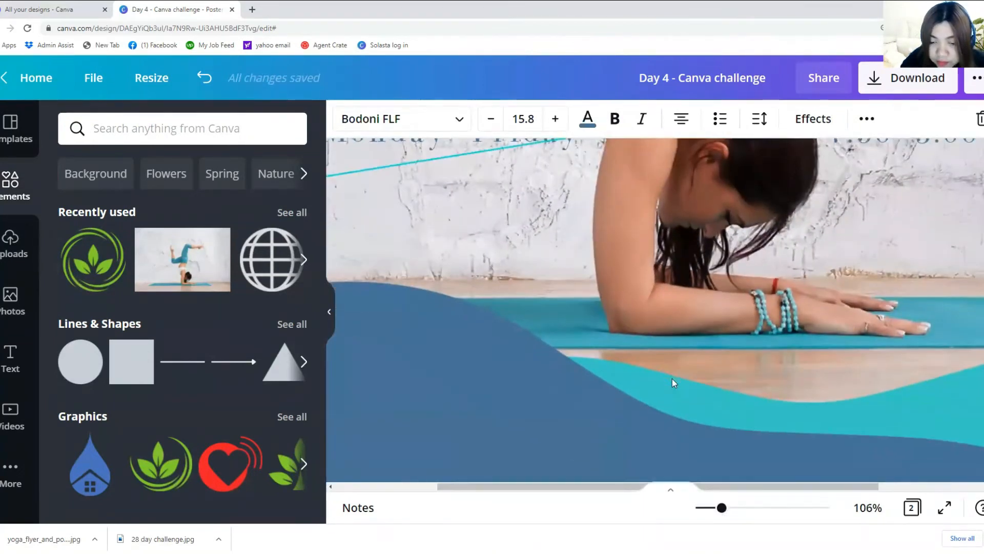
pyautogui.scroll(-2, 672, 378)
pyautogui.scroll(-5, 671, 379)
pyautogui.moveTo(629, 271); pyautogui.dragTo(636, 226)
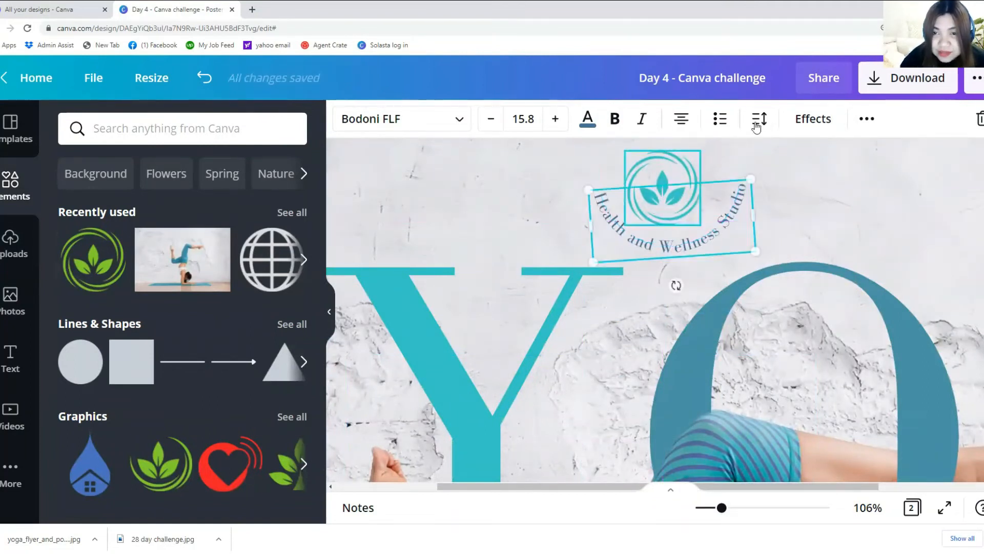
# Rotate the Health and Wellness Studio text slightly to reduce its tilt and set its Curve effect to -65
pyautogui.click(820, 126)
pyautogui.scroll(-3, 176, 363)
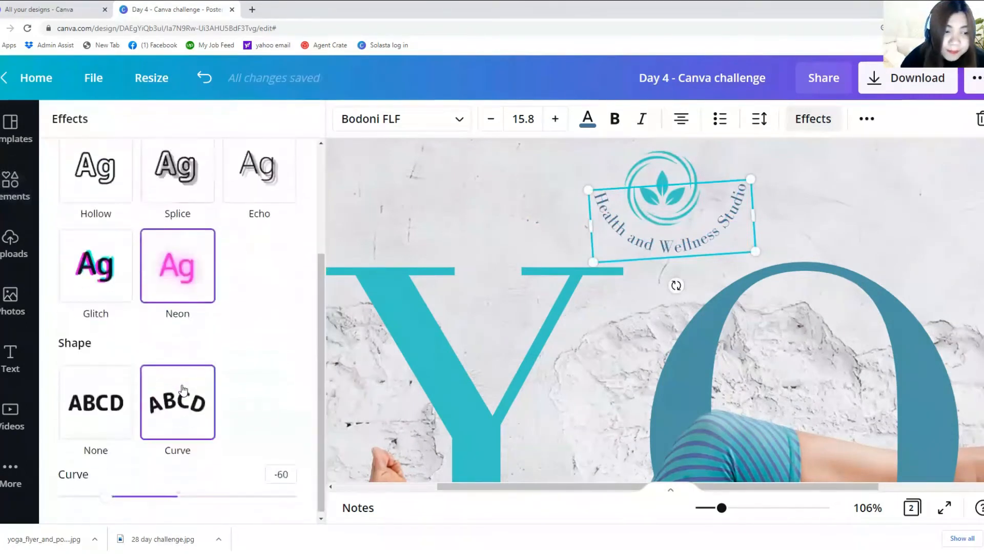
pyautogui.moveTo(118, 495); pyautogui.dragTo(175, 496)
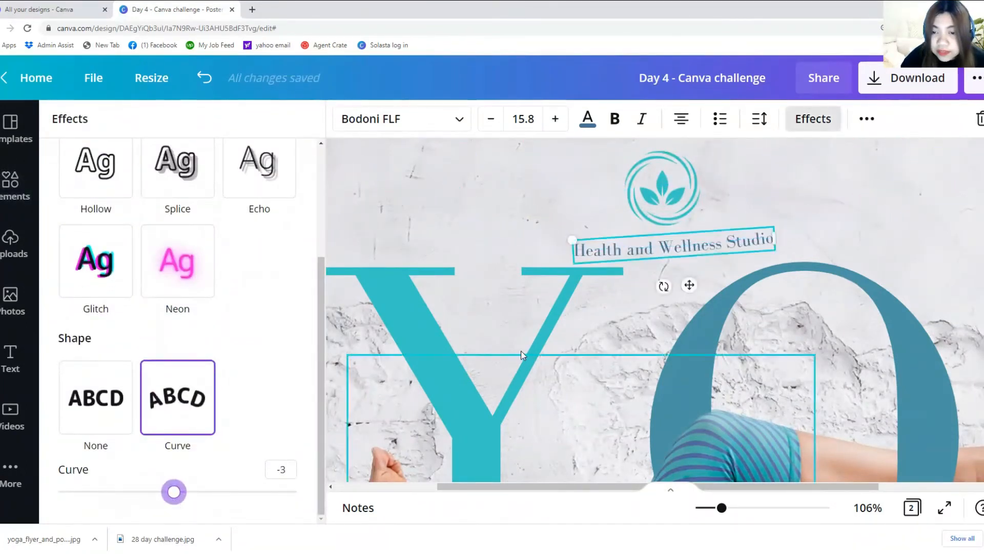
pyautogui.moveTo(664, 286); pyautogui.dragTo(665, 287)
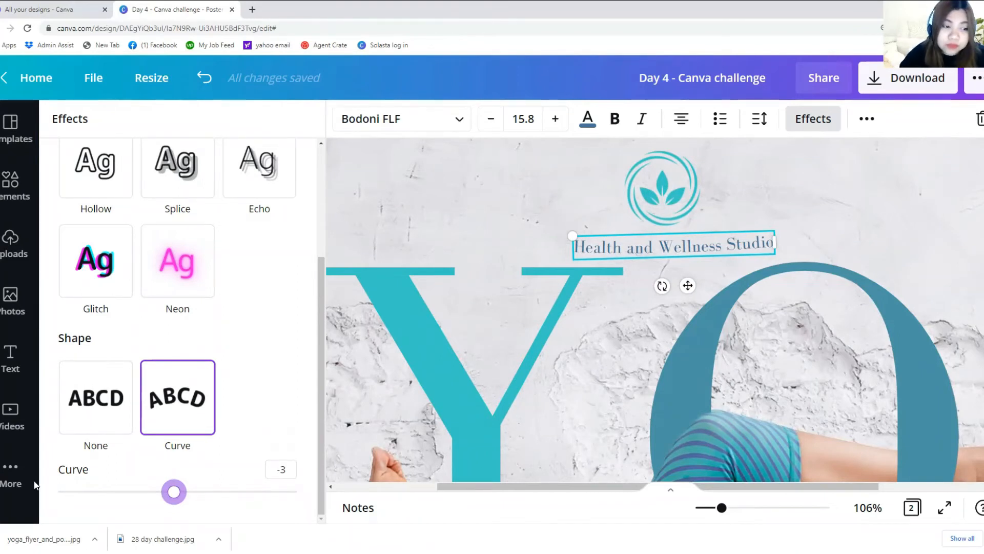
pyautogui.moveTo(173, 494); pyautogui.dragTo(100, 492)
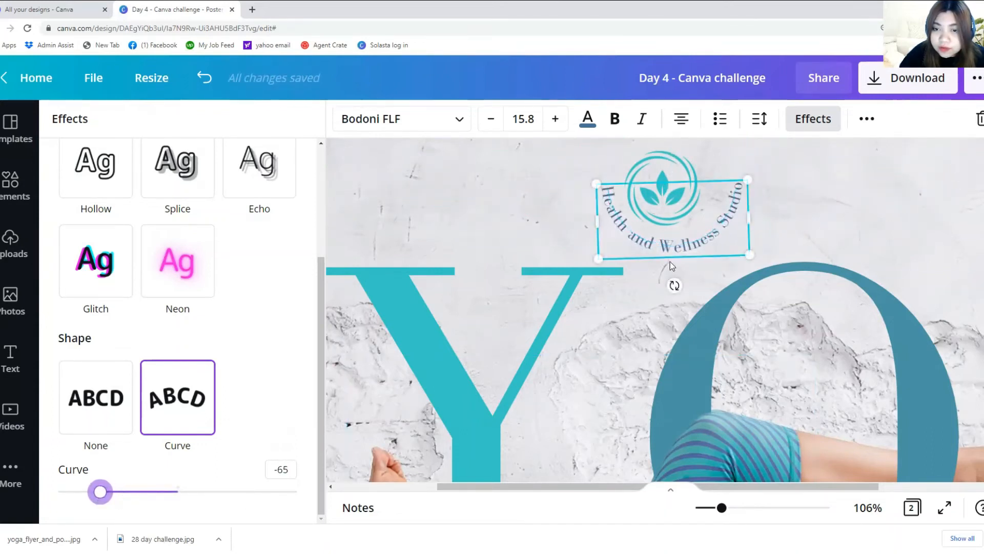
# Fine-tune the position of the curved Health and Wellness Studio text so it is centred around the underside of the leaf logo
pyautogui.moveTo(688, 249); pyautogui.dragTo(684, 251)
pyautogui.hotkey('shift', 'Up')
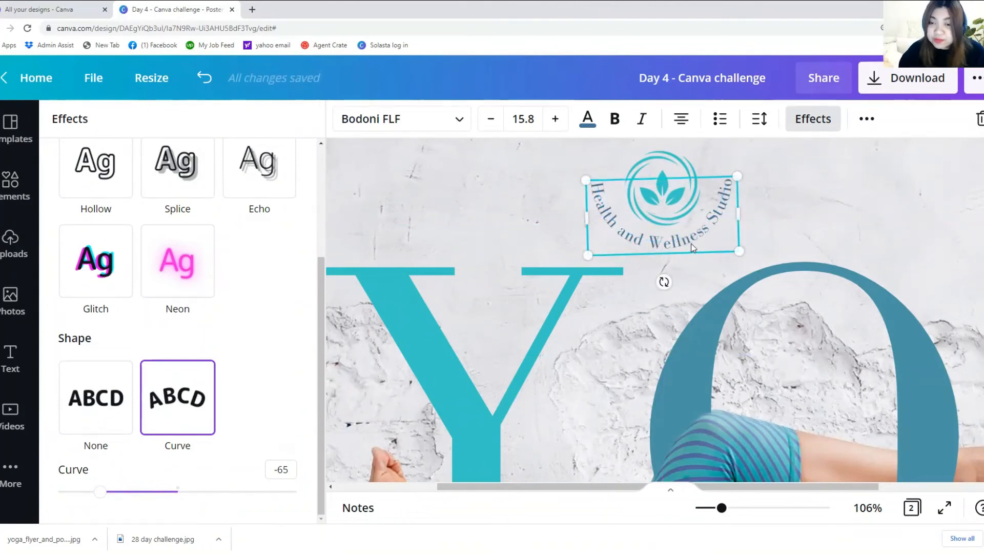
pyautogui.hotkey('shift', 'Right')
# Try to copy the Monday -Friday text from page 1 onto page 2
pyautogui.scroll(-5, 697, 251)
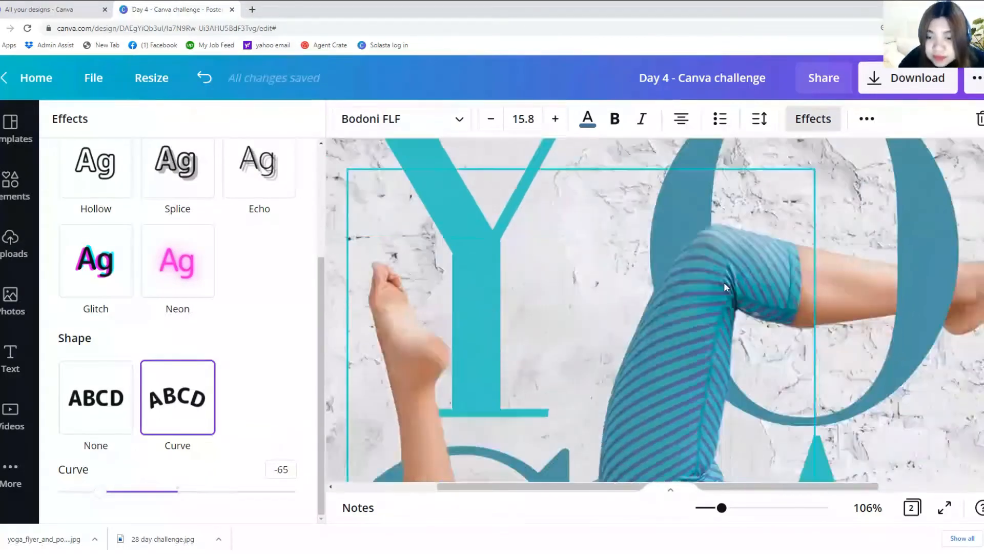
pyautogui.scroll(-6, 768, 480)
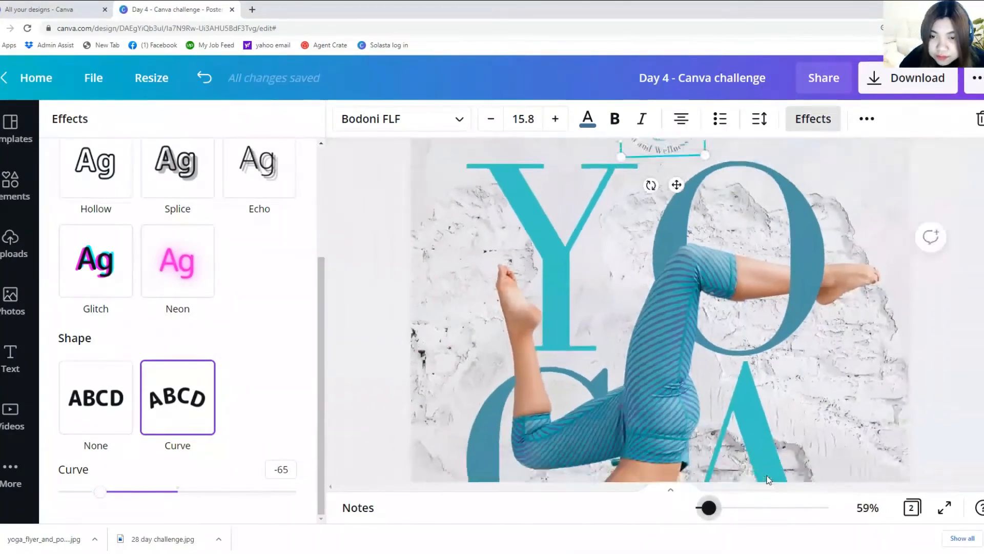
pyautogui.scroll(-3, 683, 435)
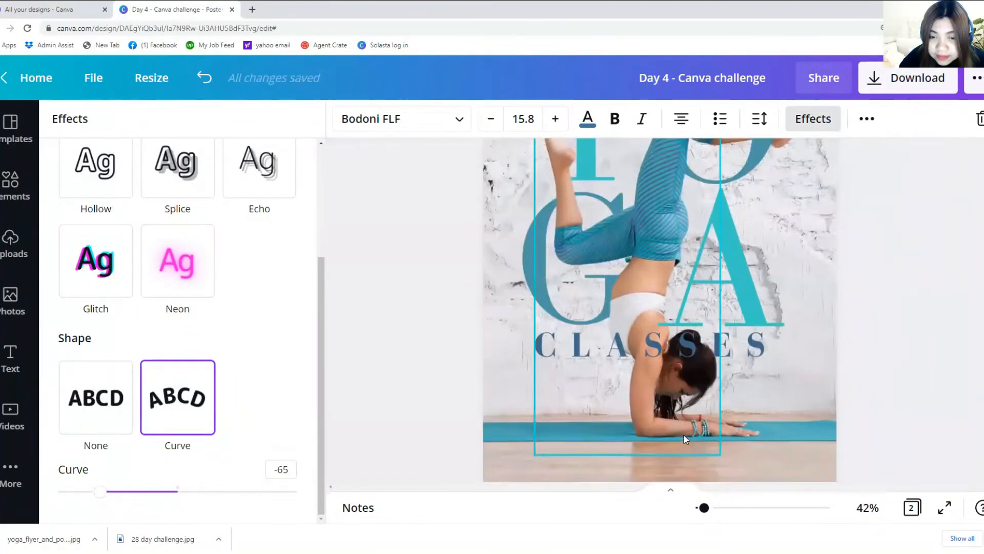
pyautogui.scroll(5, 661, 433)
pyautogui.scroll(-5, 626, 430)
pyautogui.scroll(-3, 574, 411)
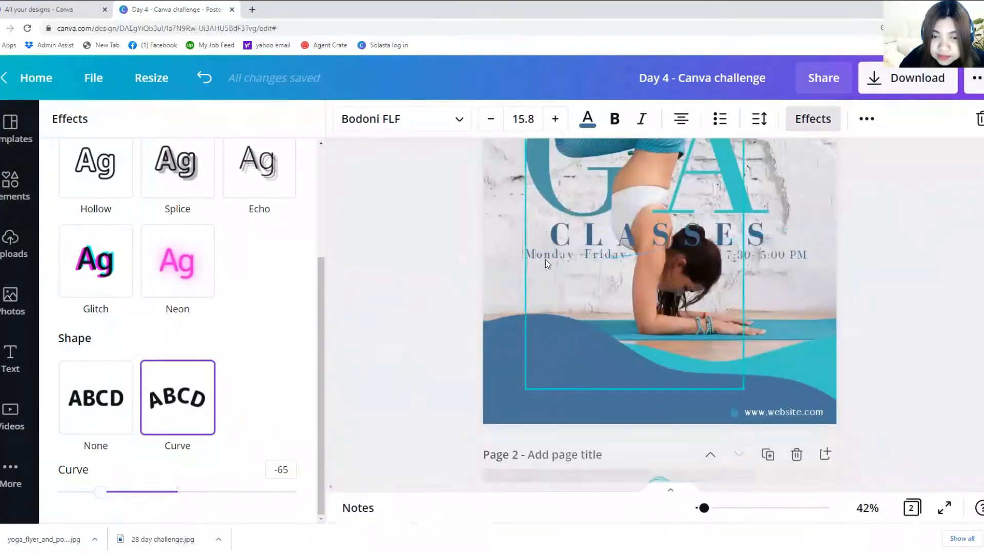
pyautogui.click(546, 256)
pyautogui.rightClick(546, 257)
pyautogui.click(589, 249)
pyautogui.scroll(-10, 599, 314)
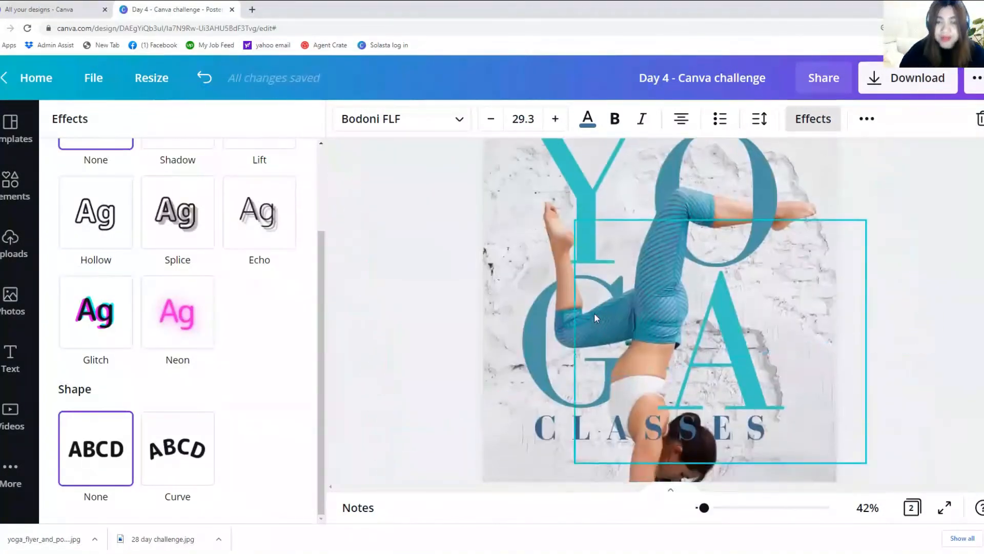
pyautogui.click(569, 335)
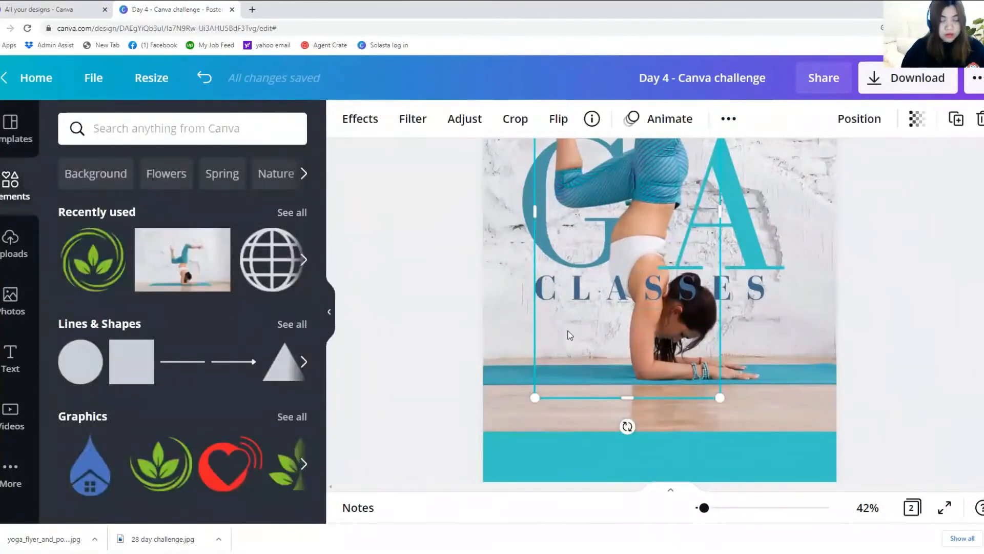
# Copy the Monday -Friday text from page 1 and paste it beneath CLASSES on page 2
pyautogui.scroll(5, 641, 358)
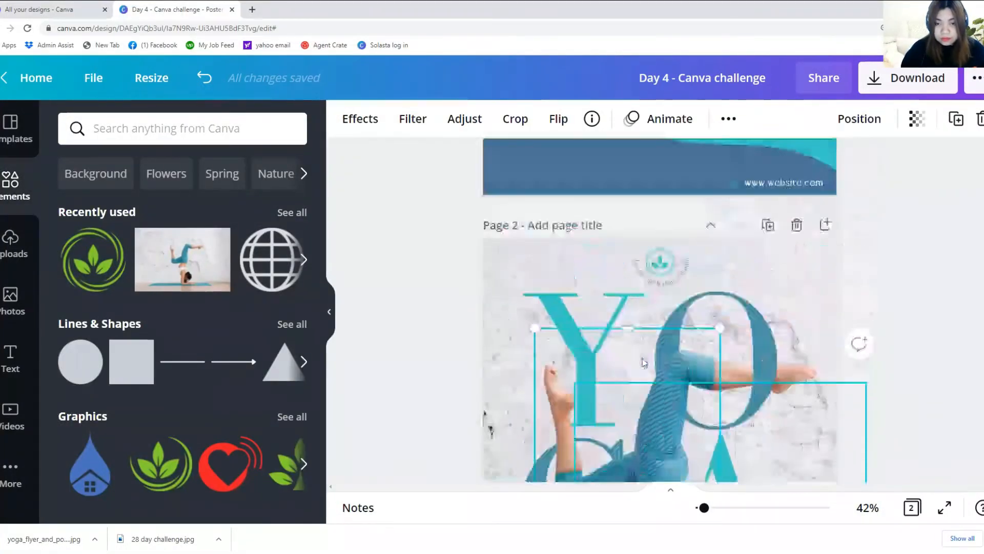
pyautogui.rightClick(558, 232)
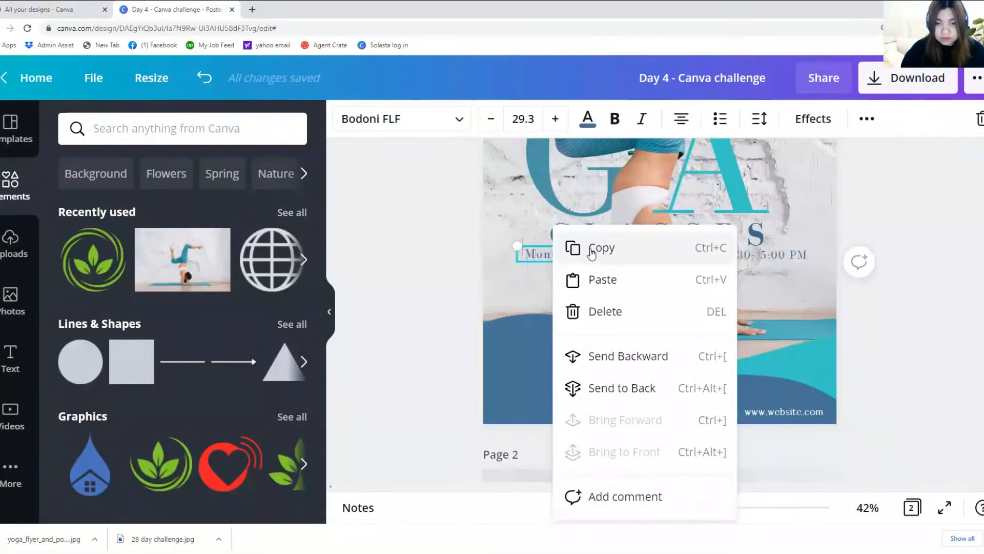
pyautogui.click(584, 248)
pyautogui.scroll(-4, 613, 270)
pyautogui.scroll(-5, 613, 270)
pyautogui.click(512, 287)
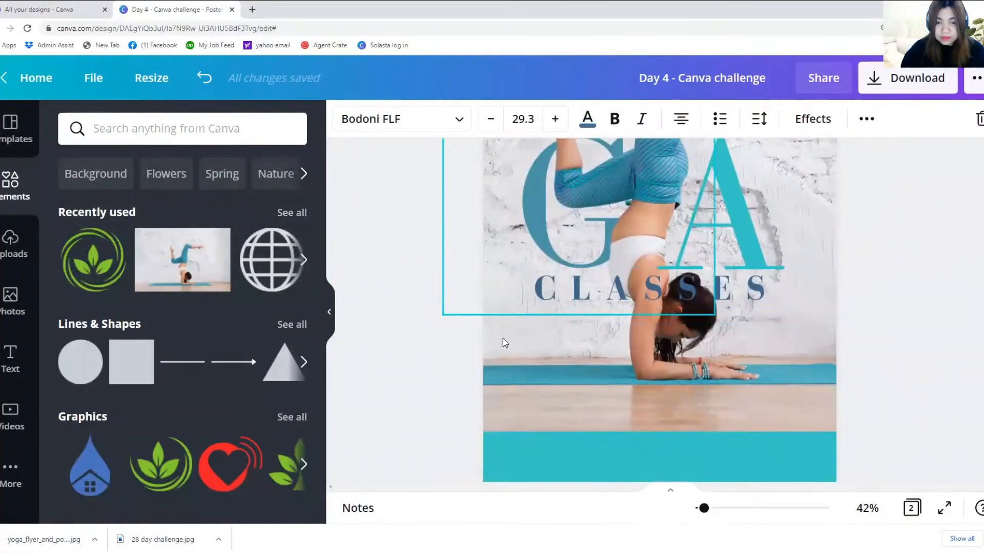
pyautogui.click(513, 371)
pyautogui.hotkey('ctrl', 'v')
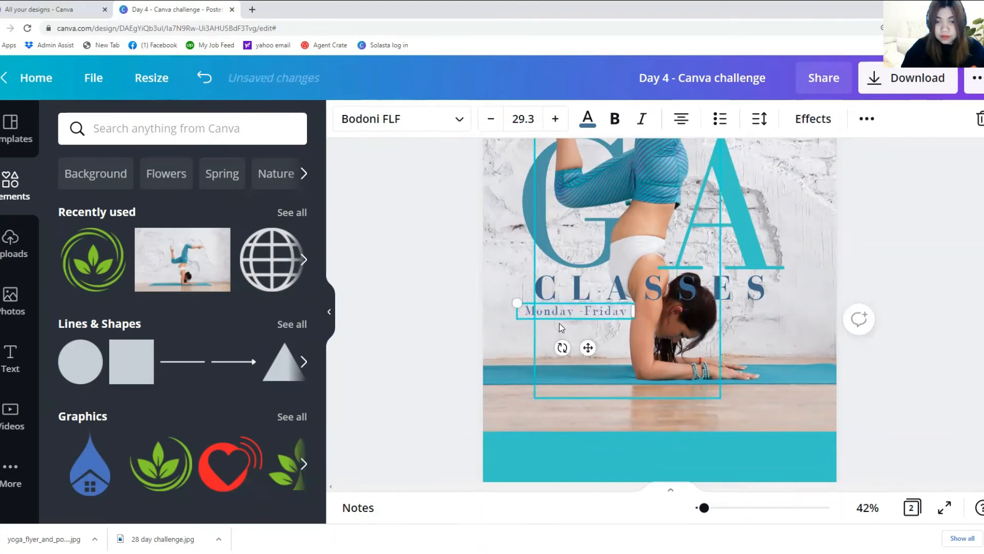
# Copy the 7:30- 5:00 PM text from page 1 onto page 2 and nudge it up and left in line with Monday -Friday
pyautogui.scroll(5, 719, 251)
pyautogui.scroll(5, 720, 251)
pyautogui.click(779, 306)
pyautogui.rightClick(779, 307)
pyautogui.click(825, 246)
pyautogui.scroll(-5, 820, 267)
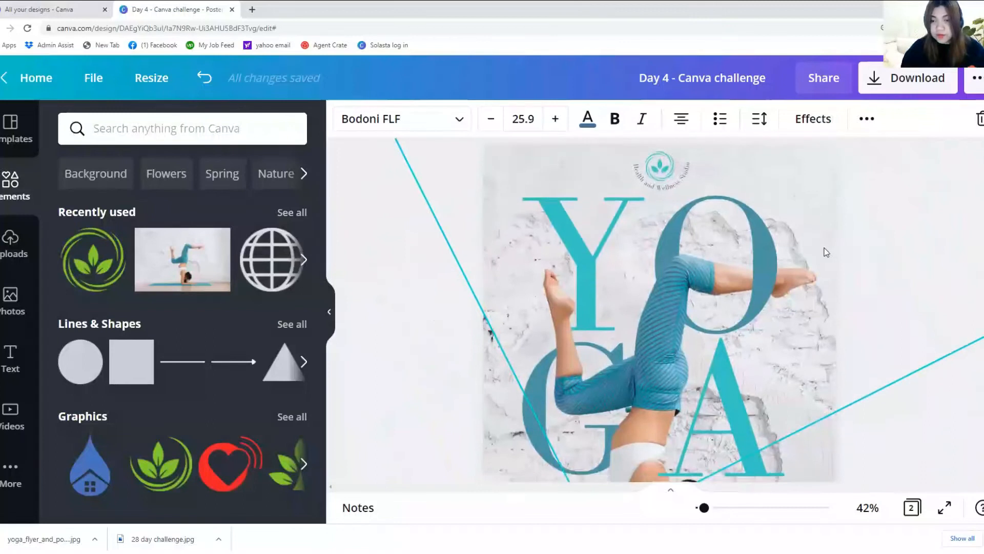
pyautogui.click(795, 317)
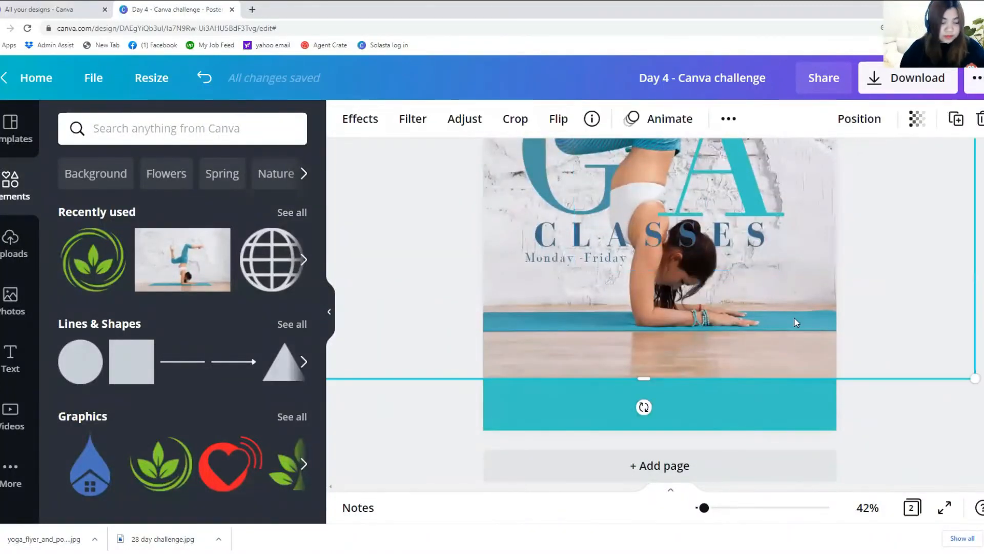
pyautogui.hotkey('ctrl', 'v')
pyautogui.press('Up')
pyautogui.press('Left')
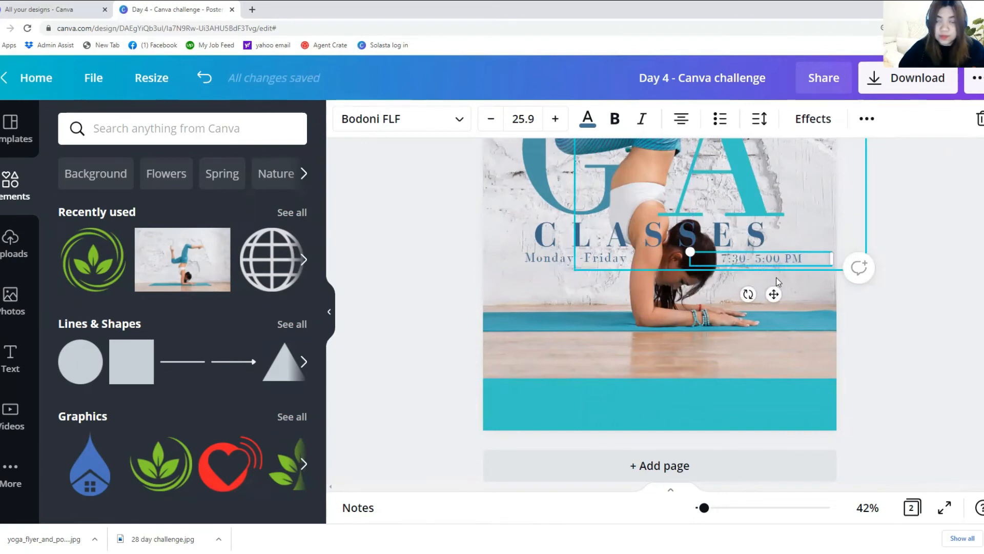
# Compare page 1 with page 2, examining the curved shapes and website line at the bottom of page 1
pyautogui.scroll(5, 641, 367)
pyautogui.scroll(3, 641, 367)
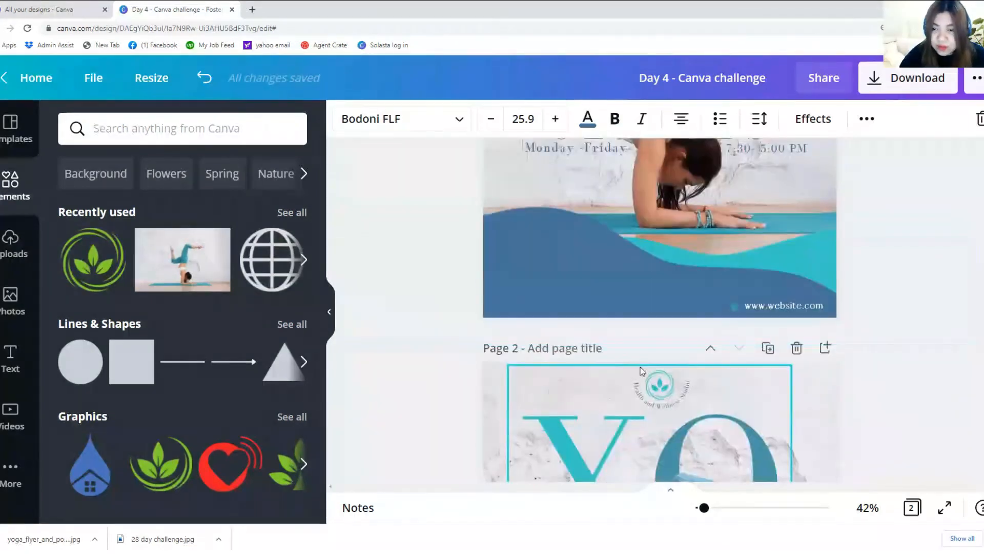
pyautogui.scroll(-7, 640, 367)
pyautogui.scroll(-3, 640, 366)
pyautogui.scroll(3, 898, 408)
pyautogui.click(880, 454)
pyautogui.scroll(-3, 880, 454)
pyautogui.scroll(-3, 799, 483)
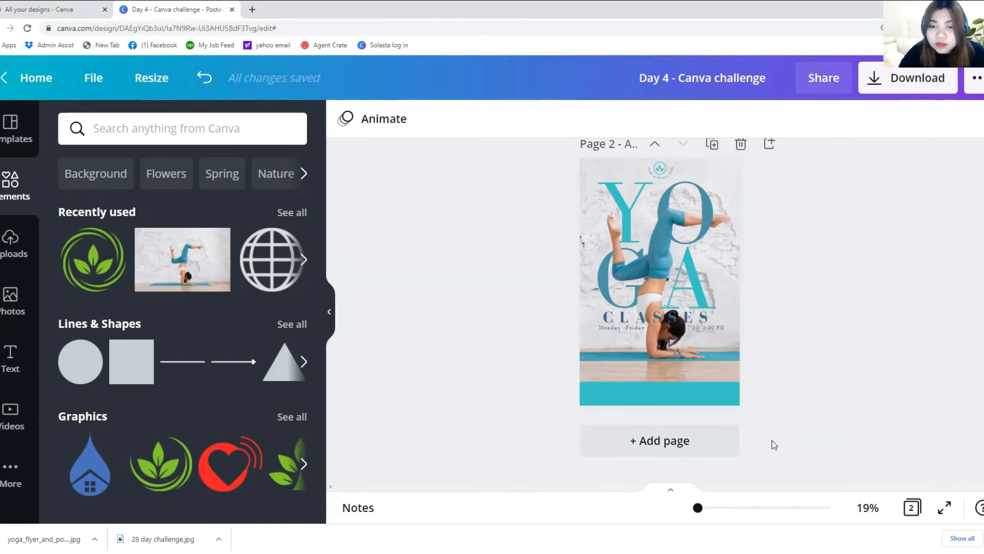
pyautogui.scroll(1, 774, 445)
pyautogui.scroll(-1, 771, 430)
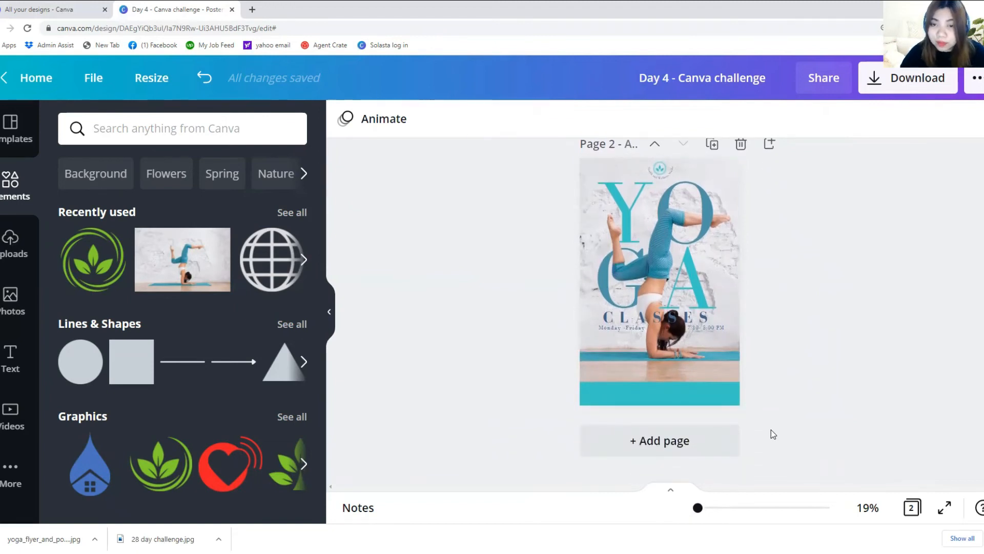
pyautogui.scroll(2, 772, 433)
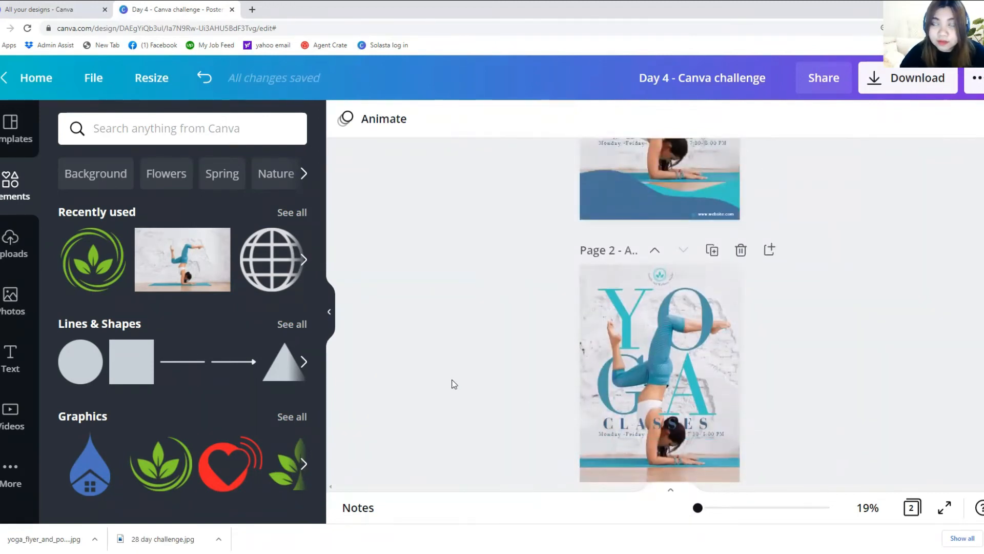
# Search the elements library for "blob" and browse the organic shapes in the results
pyautogui.click(599, 265)
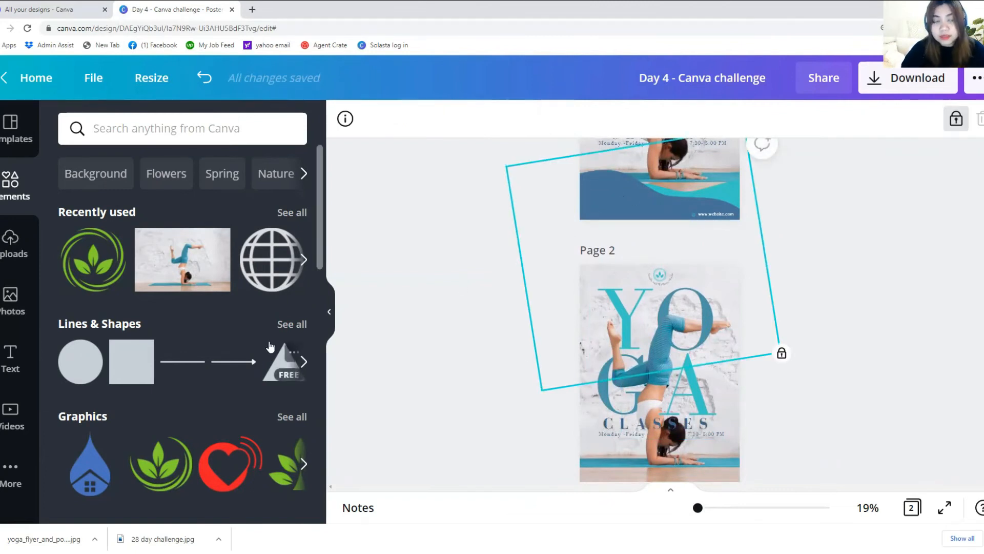
pyautogui.click(175, 134)
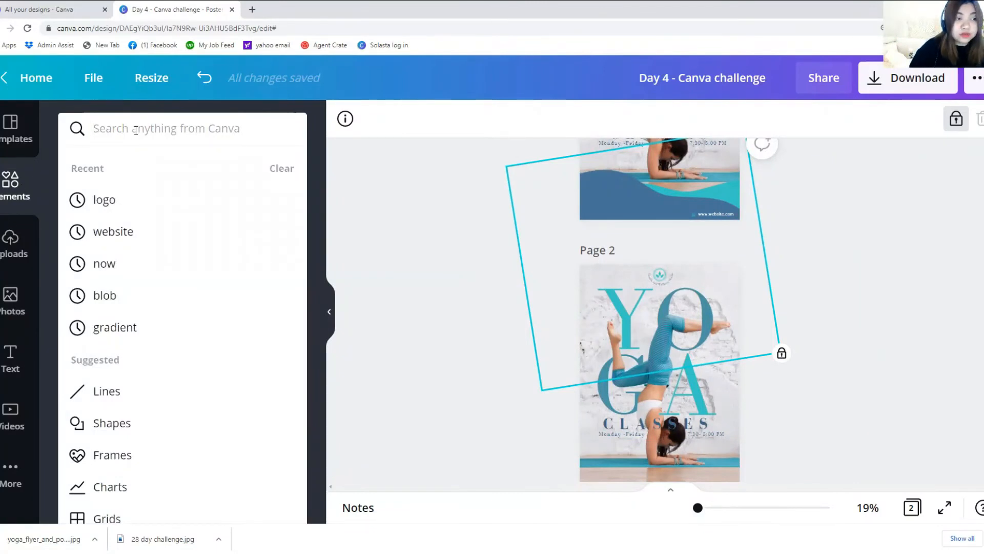
pyautogui.write('blob')
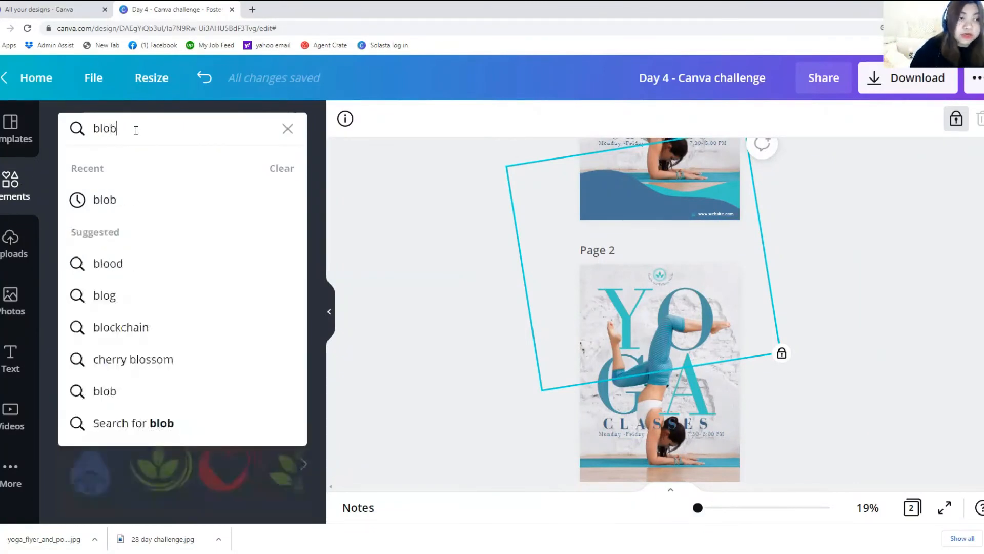
pyautogui.press('Return')
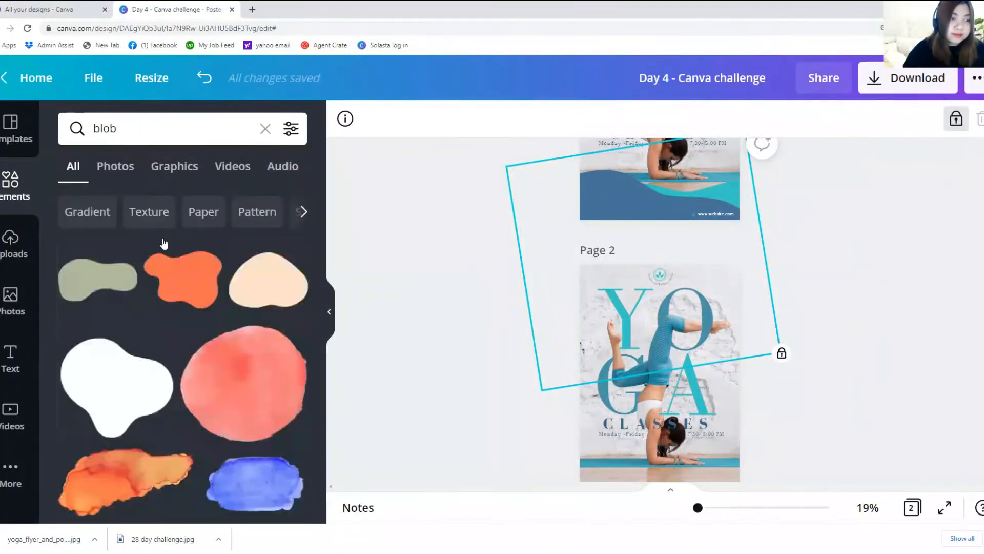
pyautogui.scroll(-5, 182, 317)
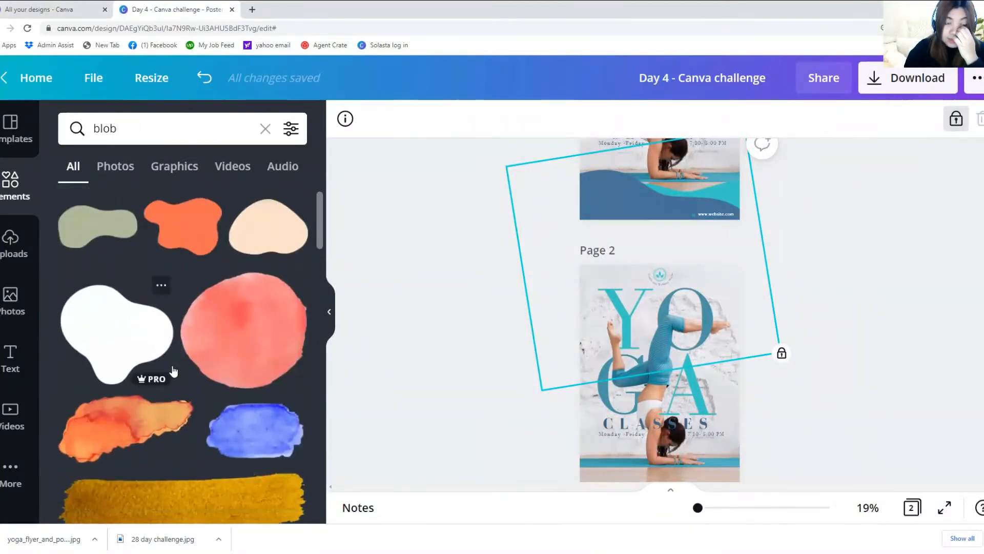
pyautogui.scroll(2, 174, 370)
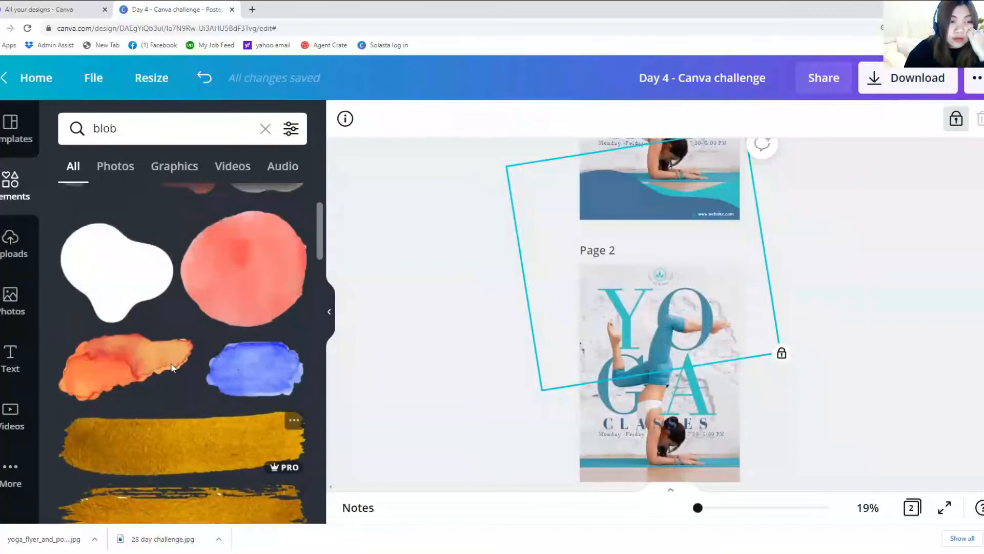
pyautogui.scroll(-5, 174, 370)
pyautogui.scroll(-3, 173, 369)
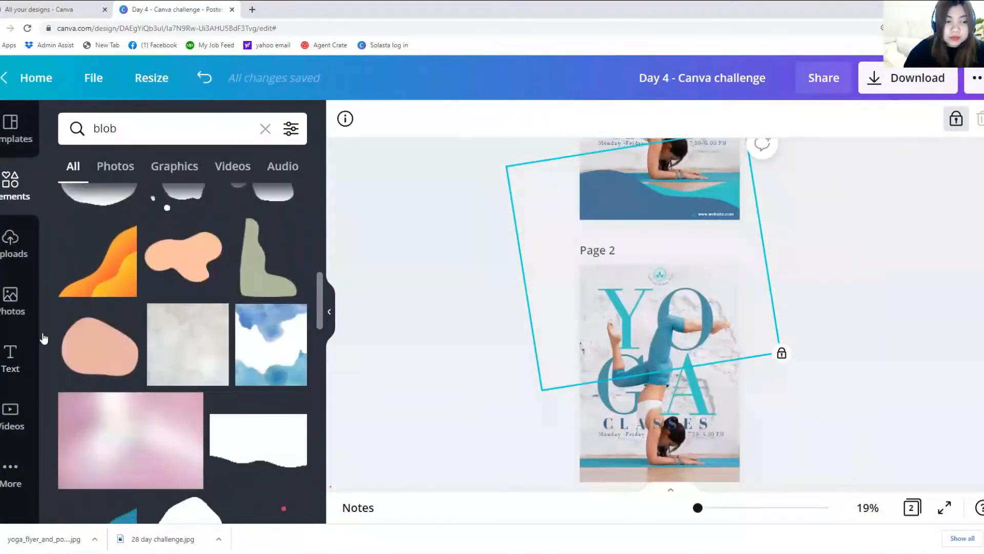
pyautogui.scroll(-1, 140, 461)
pyautogui.scroll(3, 789, 416)
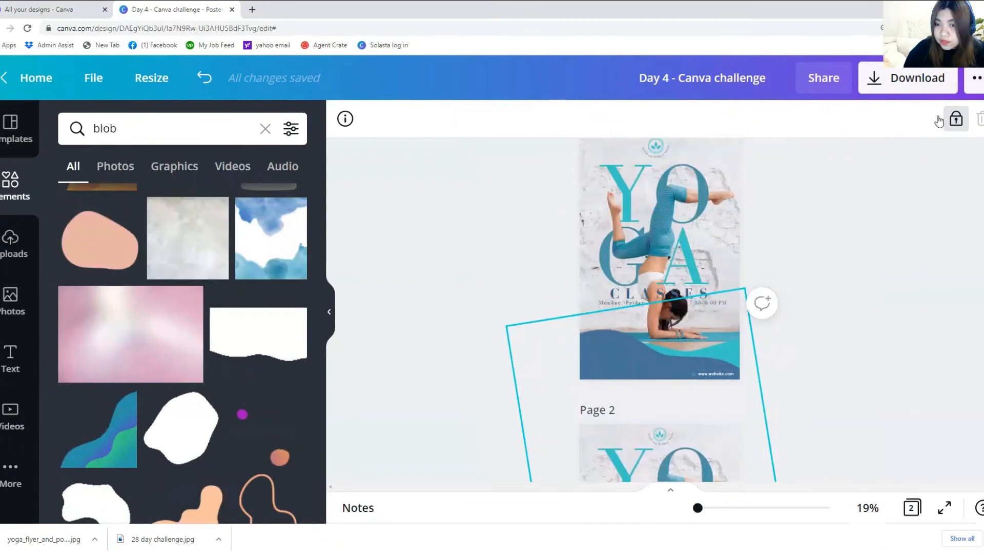
# Copy the dark blue blob from the bottom of page 1 and paste it onto page 2
pyautogui.press('Escape')
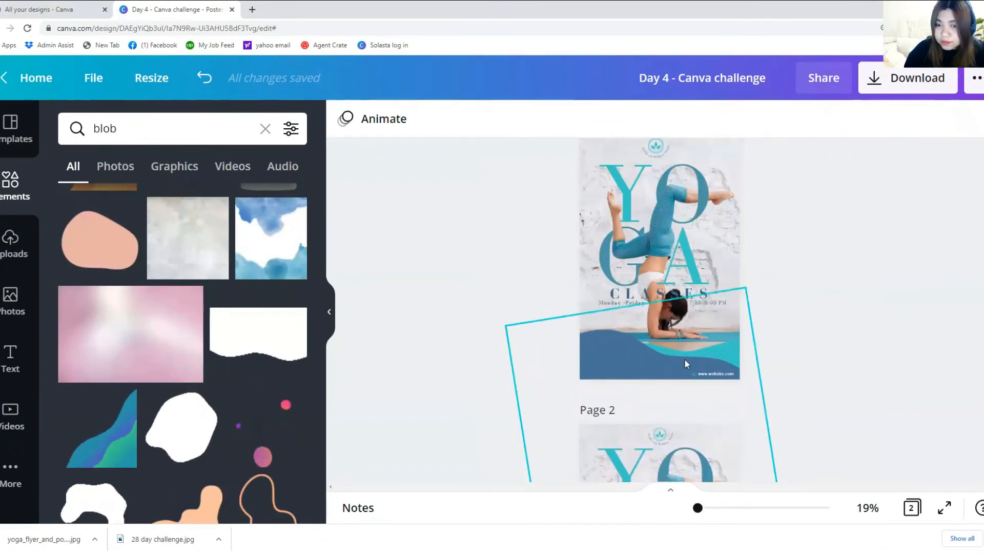
pyautogui.click(595, 355)
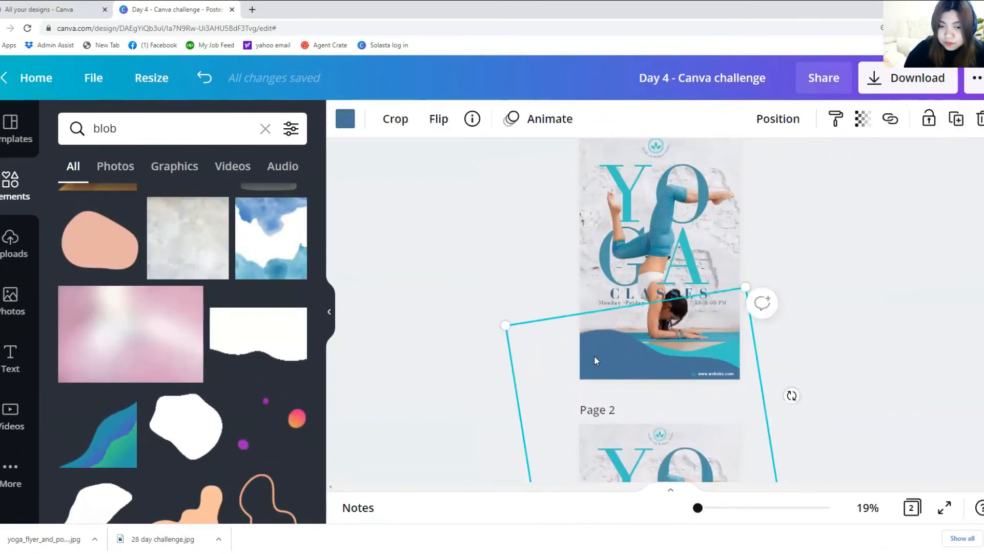
pyautogui.rightClick(595, 355)
pyautogui.click(637, 248)
pyautogui.scroll(-5, 647, 248)
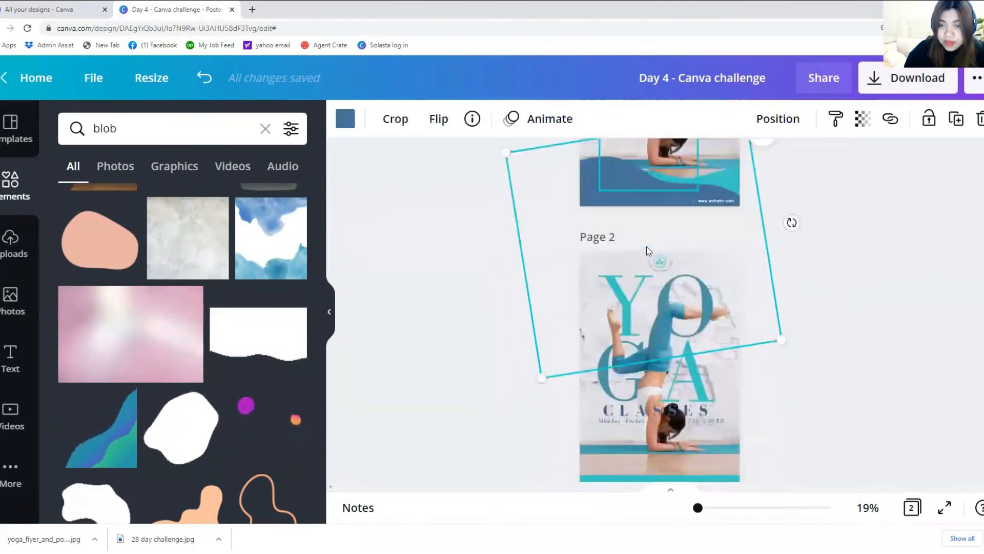
pyautogui.click(666, 349)
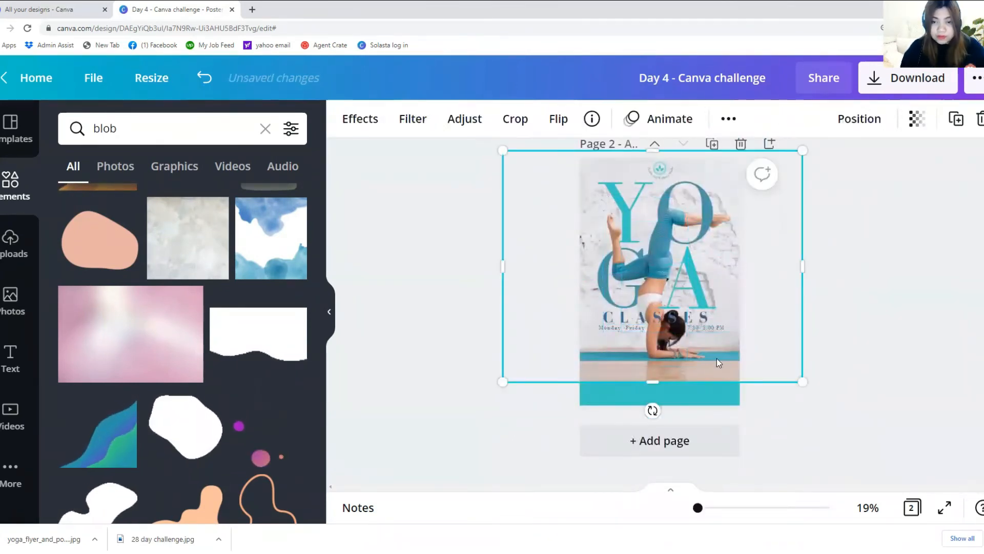
pyautogui.hotkey('ctrl', 'v')
# Resize the dark blue blob and place it at page 2's lower-left corner so its curved edge sweeps across the poster's bottom
pyautogui.moveTo(666, 388); pyautogui.dragTo(676, 267)
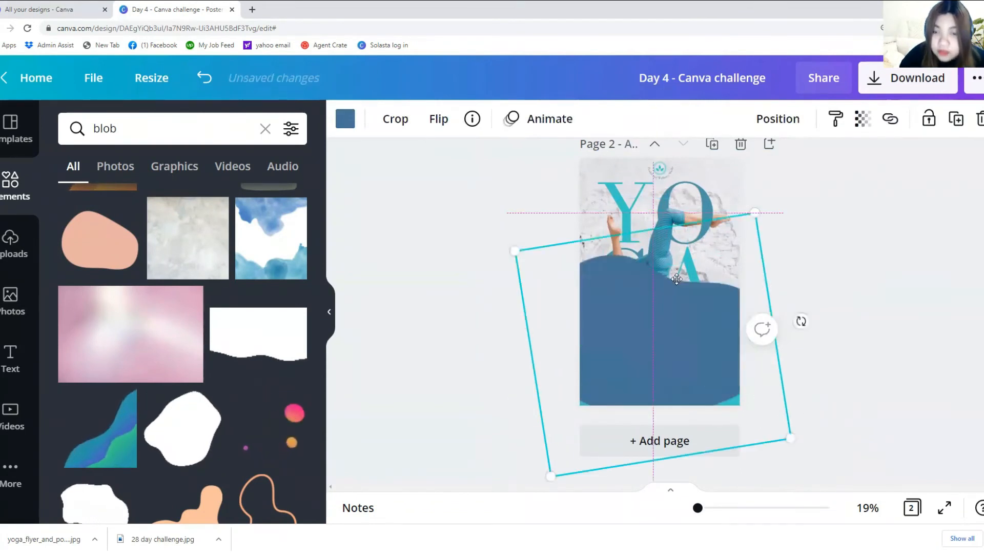
pyautogui.moveTo(759, 187); pyautogui.dragTo(674, 309)
pyautogui.moveTo(620, 377); pyautogui.dragTo(673, 300)
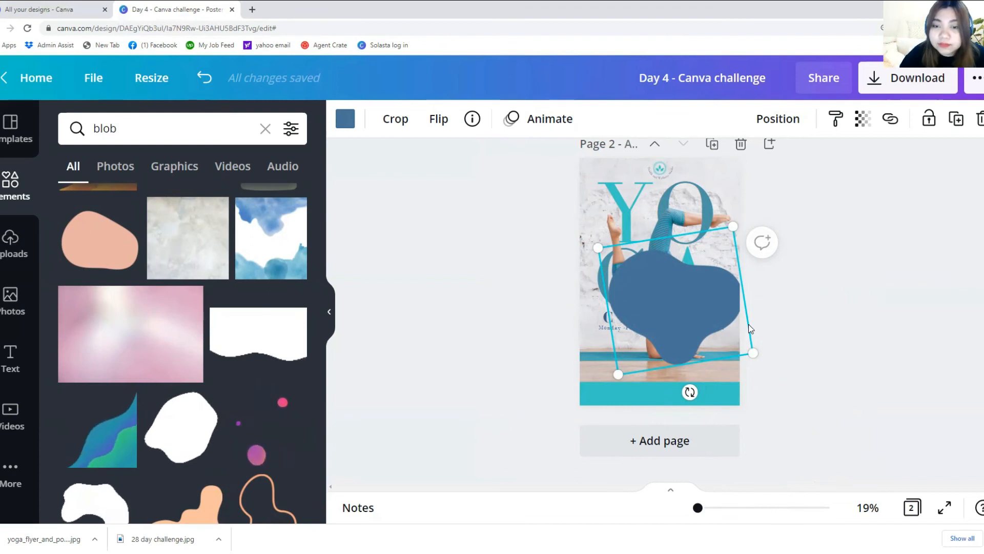
pyautogui.moveTo(672, 301); pyautogui.dragTo(615, 405)
pyautogui.scroll(-1, 625, 410)
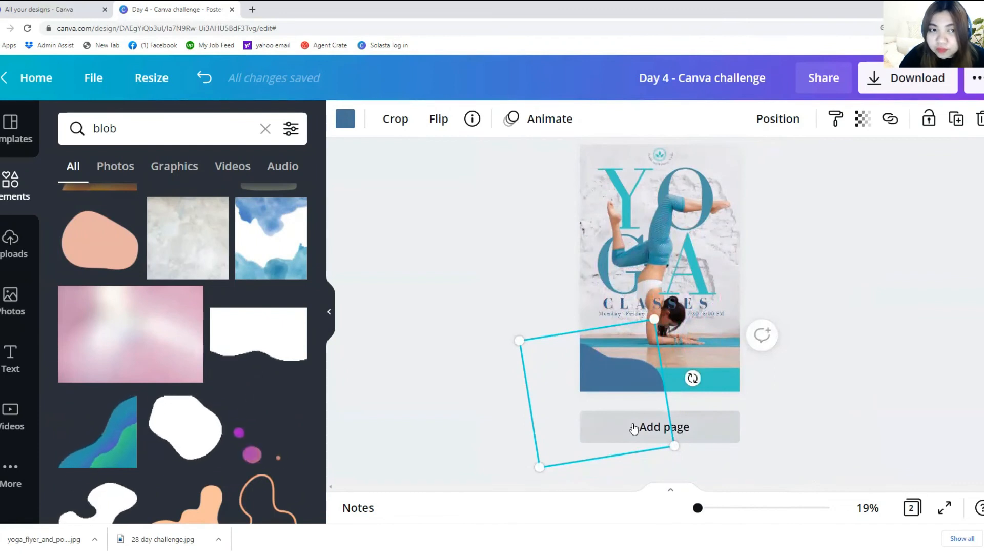
pyautogui.moveTo(678, 447); pyautogui.dragTo(764, 484)
pyautogui.moveTo(691, 389); pyautogui.dragTo(672, 371)
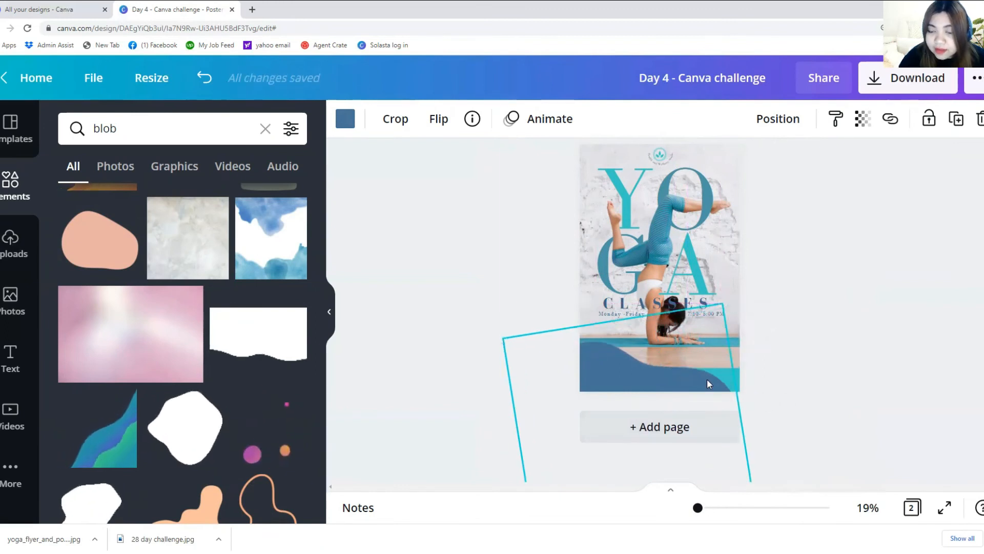
# Duplicate the dark blue blob, rotate the copy counterclockwise and shift it so its wave rises at the poster's lower right
pyautogui.click(963, 125)
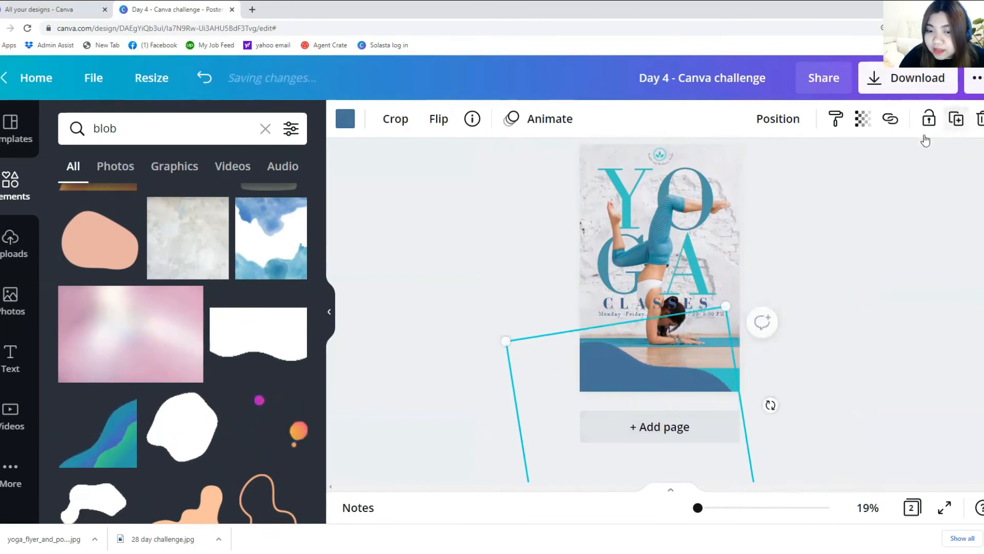
pyautogui.moveTo(770, 405); pyautogui.dragTo(767, 376)
pyautogui.moveTo(698, 375); pyautogui.dragTo(699, 377)
pyautogui.moveTo(787, 376); pyautogui.dragTo(783, 367)
pyautogui.moveTo(690, 390); pyautogui.dragTo(695, 389)
# Recolor the rotated blob copy teal from the document colors and send it backward behind the dark blue blob
pyautogui.click(345, 118)
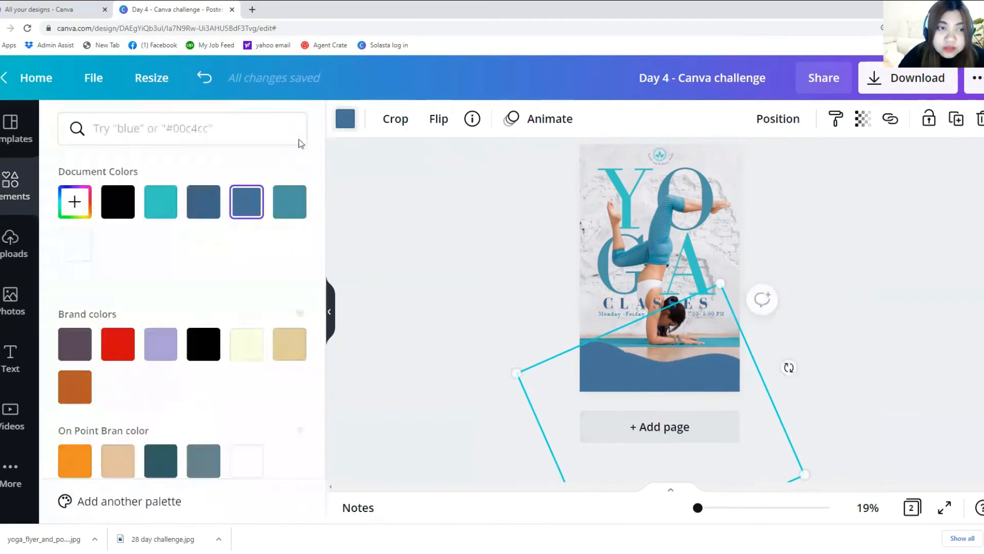
pyautogui.click(160, 202)
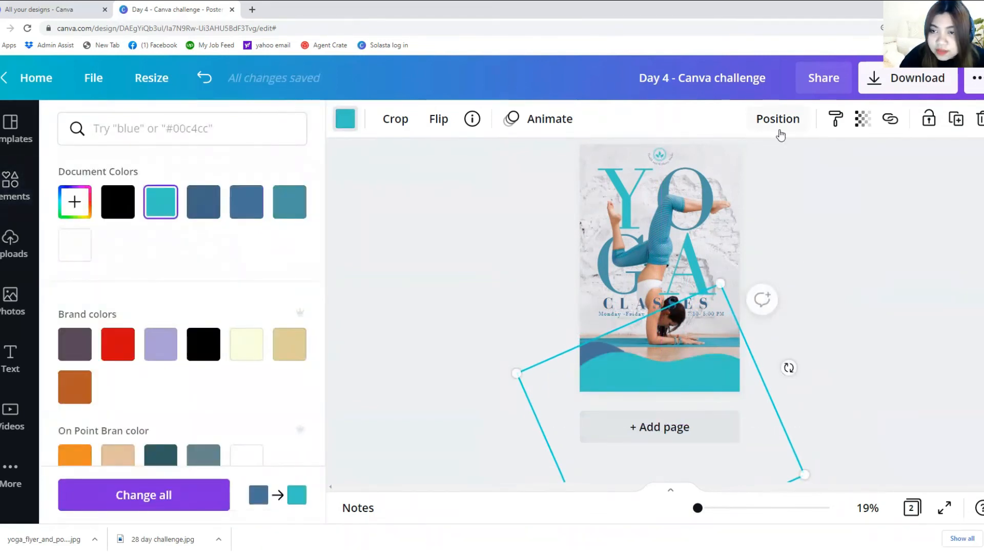
pyautogui.click(780, 128)
pyautogui.click(707, 167)
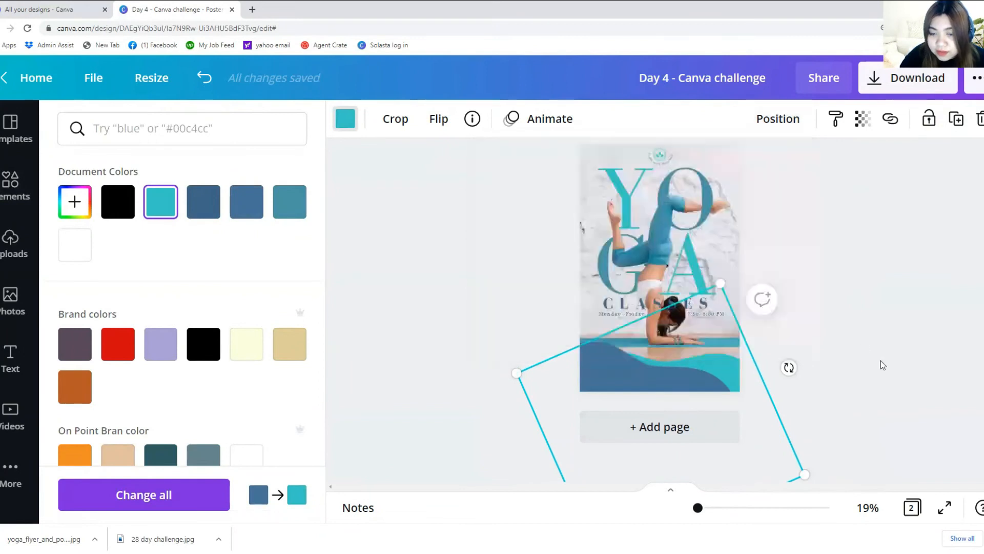
pyautogui.scroll(-1, 727, 327)
pyautogui.click(598, 324)
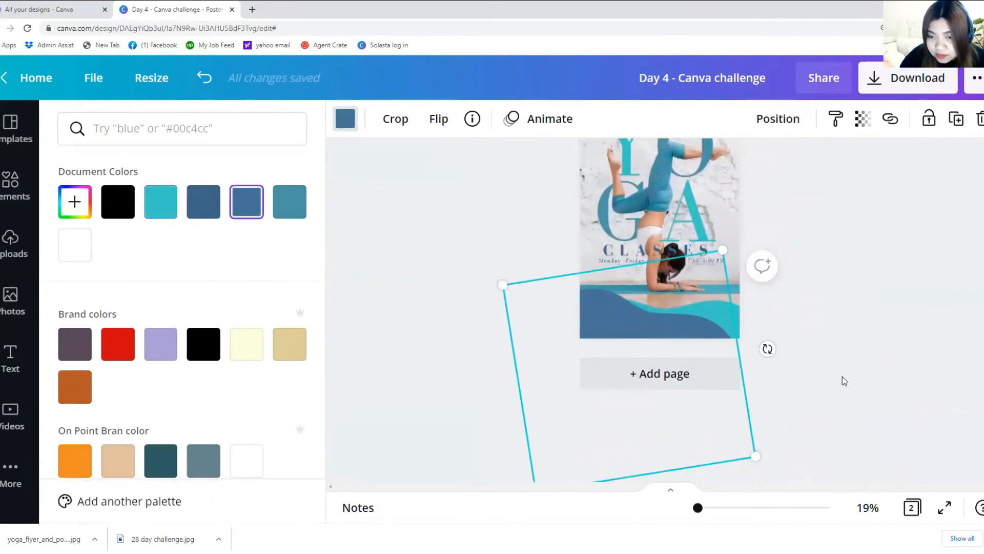
pyautogui.press('Escape')
pyautogui.scroll(-2, 850, 377)
pyautogui.scroll(2, 850, 378)
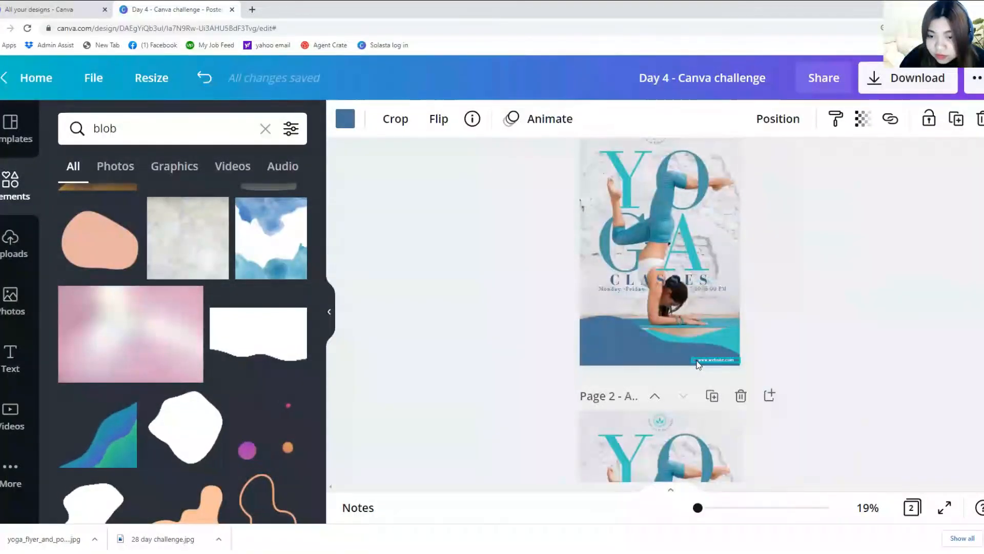
pyautogui.rightClick(698, 363)
pyautogui.click(752, 250)
pyautogui.scroll(-2, 475, 261)
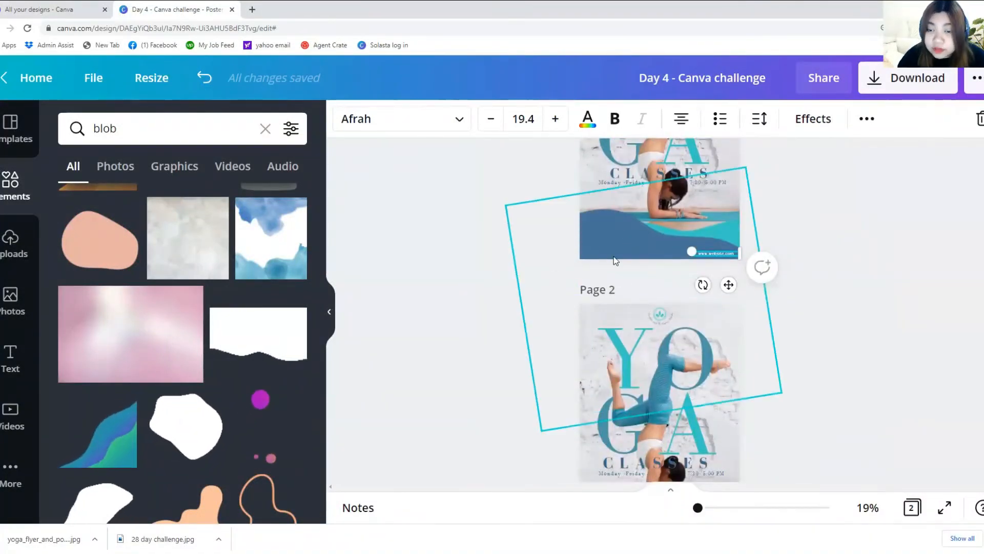
pyautogui.scroll(-3, 562, 258)
pyautogui.click(623, 383)
pyautogui.hotkey('ctrl', 'v')
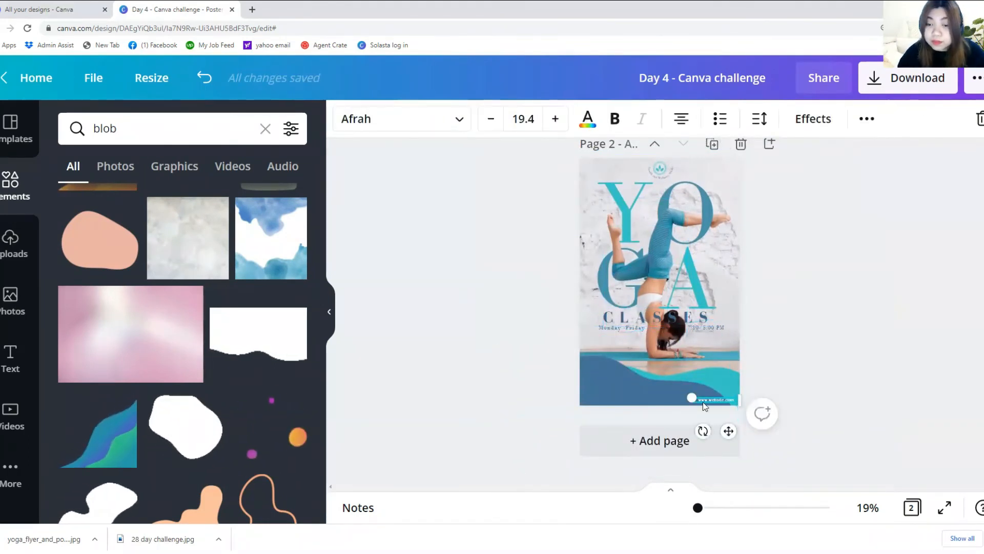
pyautogui.moveTo(710, 399); pyautogui.dragTo(633, 390)
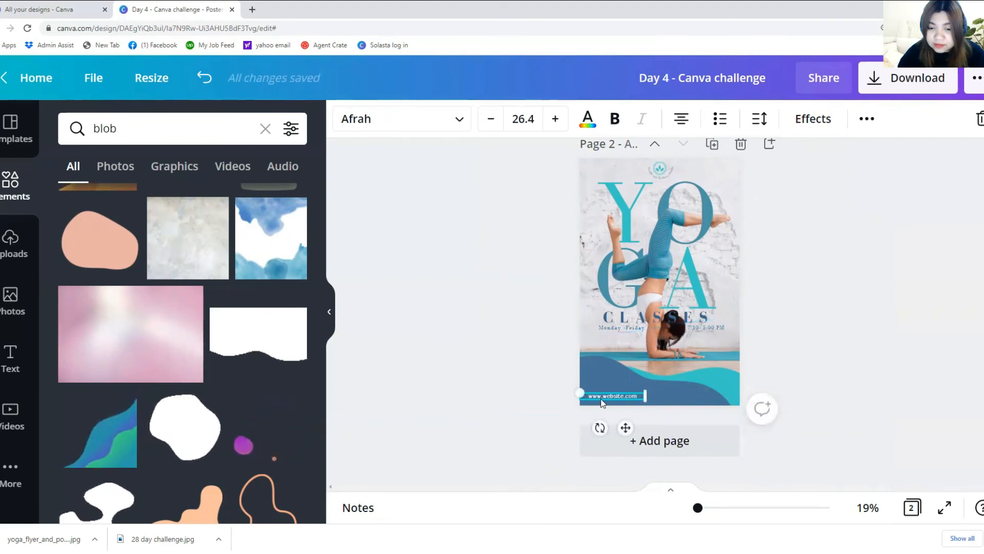
pyautogui.moveTo(597, 404); pyautogui.dragTo(607, 405)
pyautogui.click(892, 358)
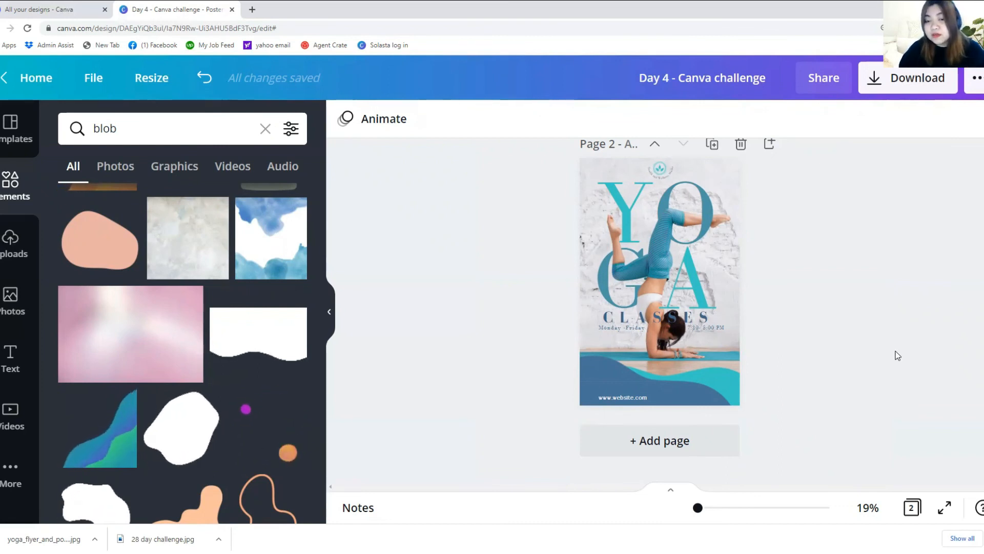
pyautogui.press('Tab')
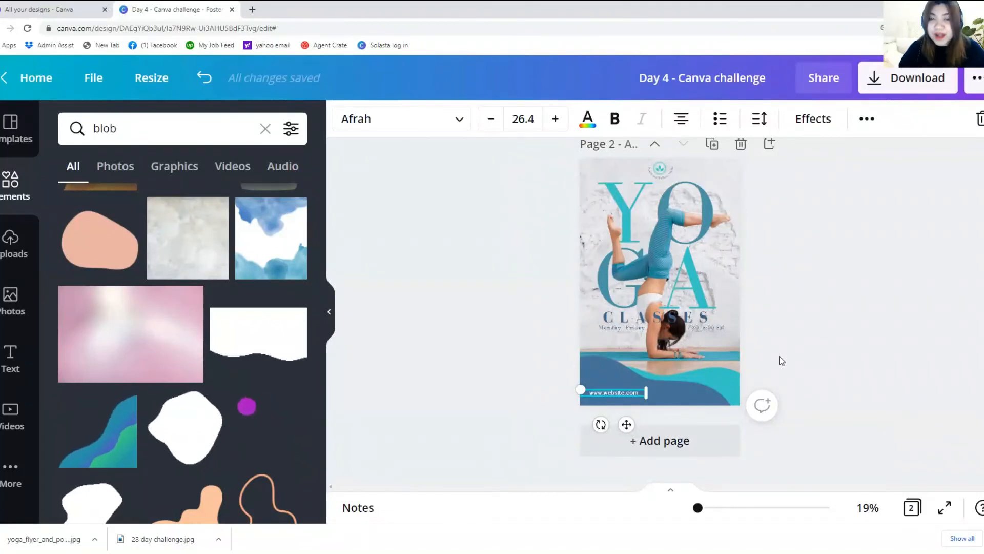